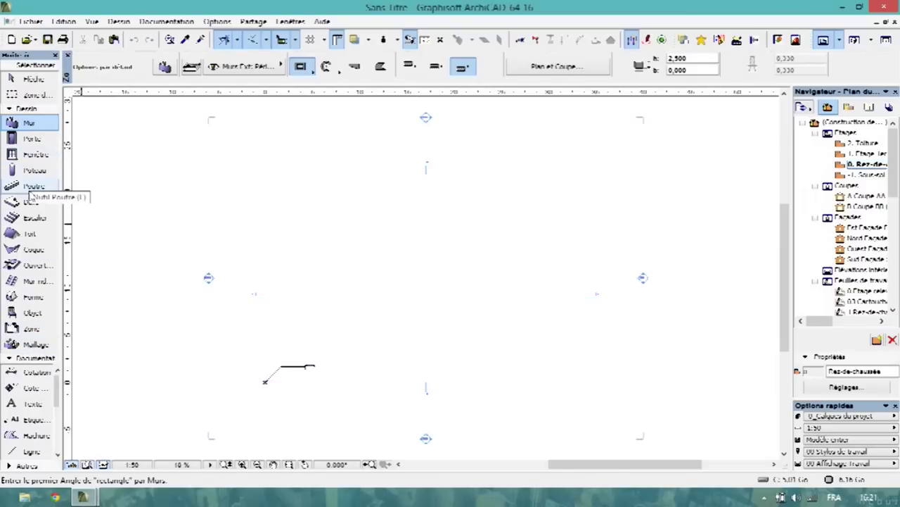
Step: Examine the tools available in the Documentation and Autres groups of the toolbox
left_click(9, 110)
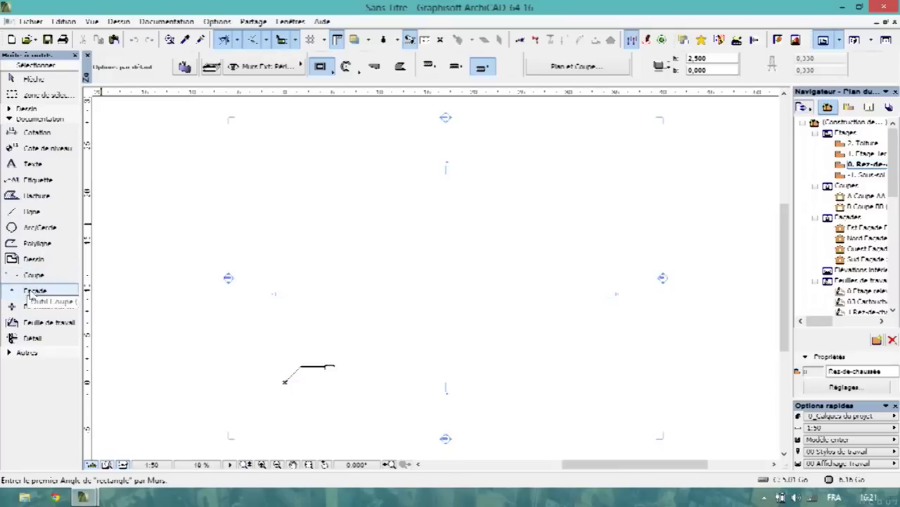
left_click(8, 119)
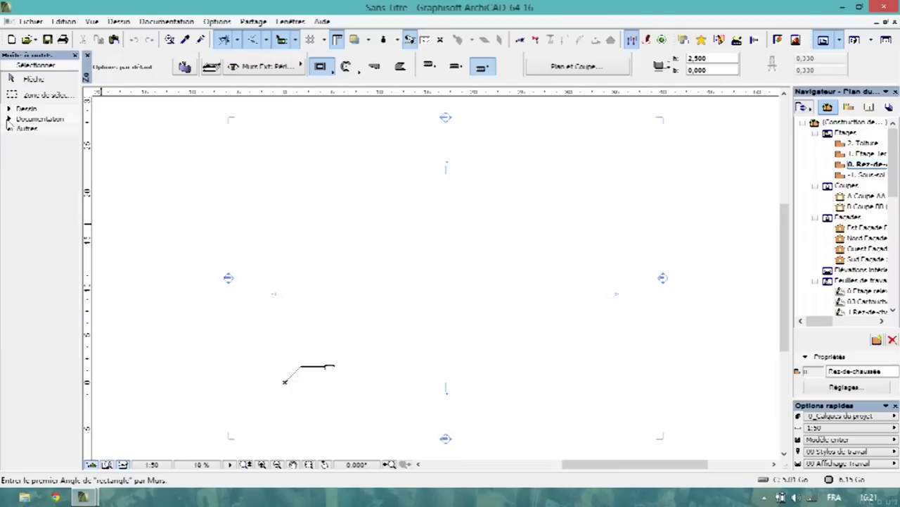
left_click(11, 131)
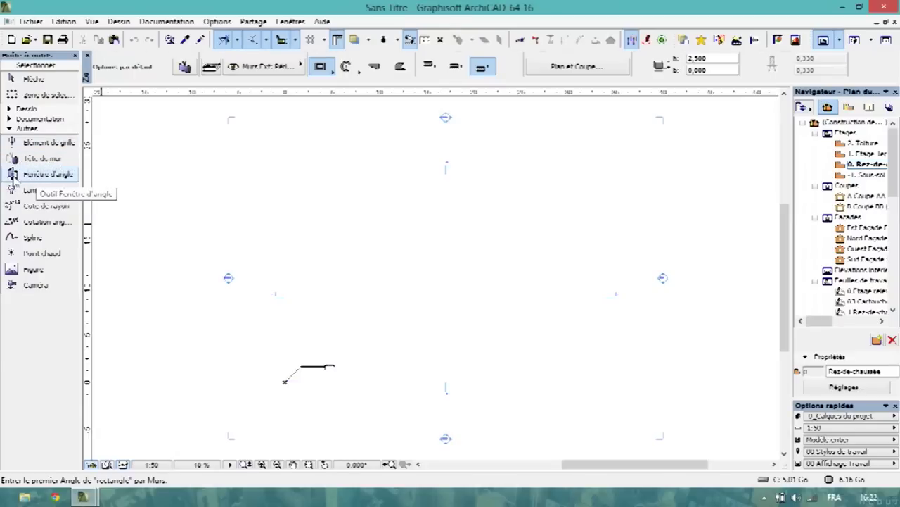
left_click(9, 129)
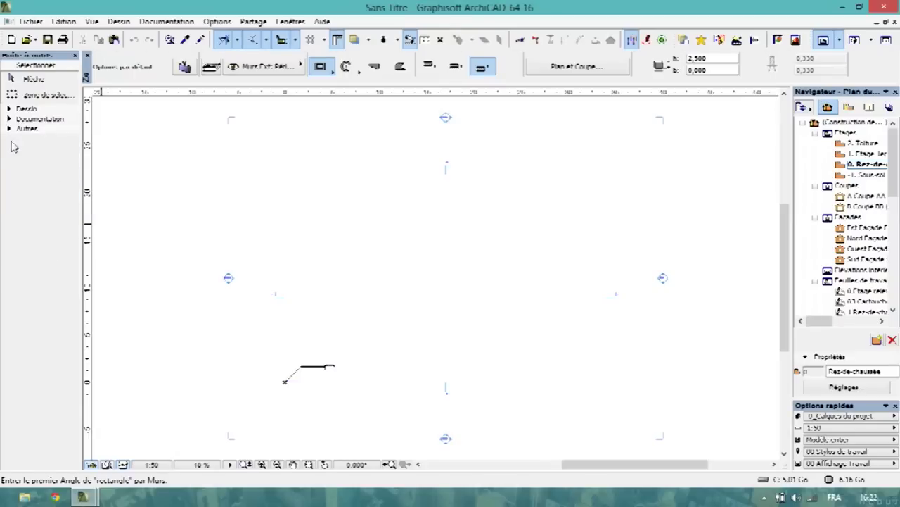
Step: Examine the project map's stories, sections, elevations, worksheets, 3D views and schedules, collapsing the long branches
left_click(861, 154)
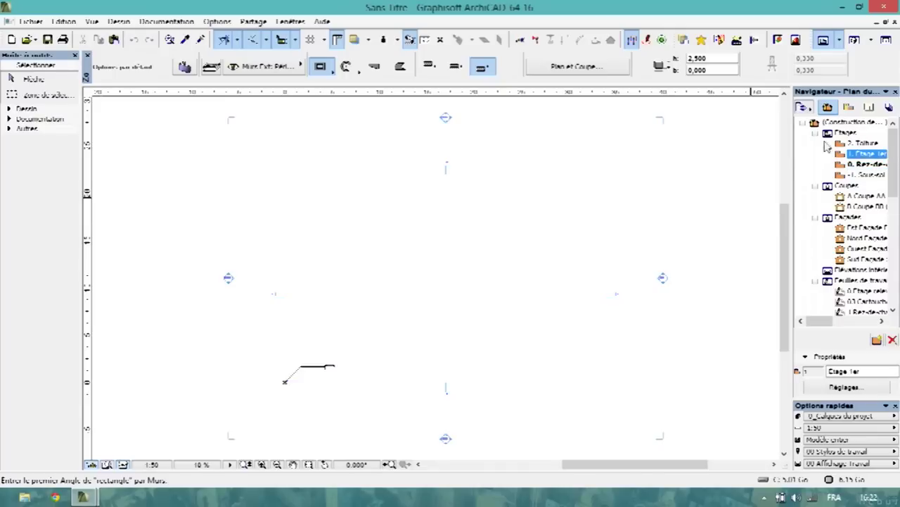
left_click(845, 133)
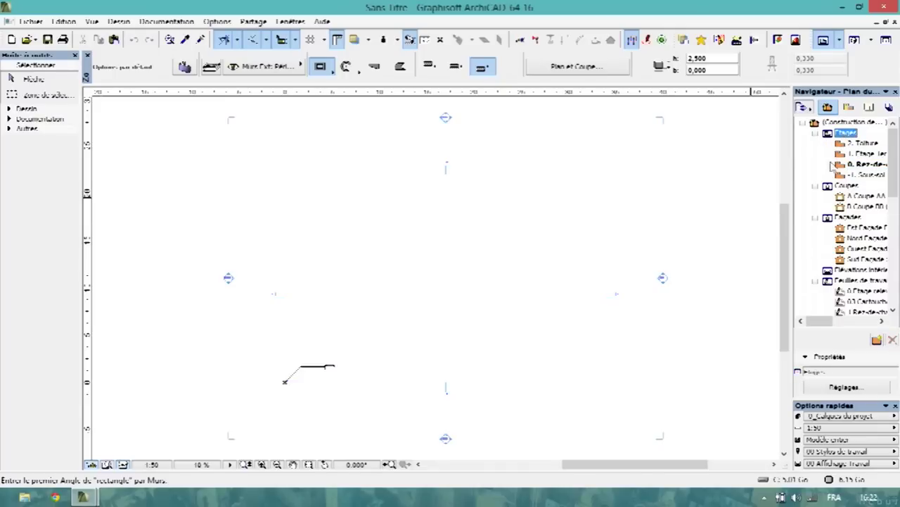
left_click(845, 186)
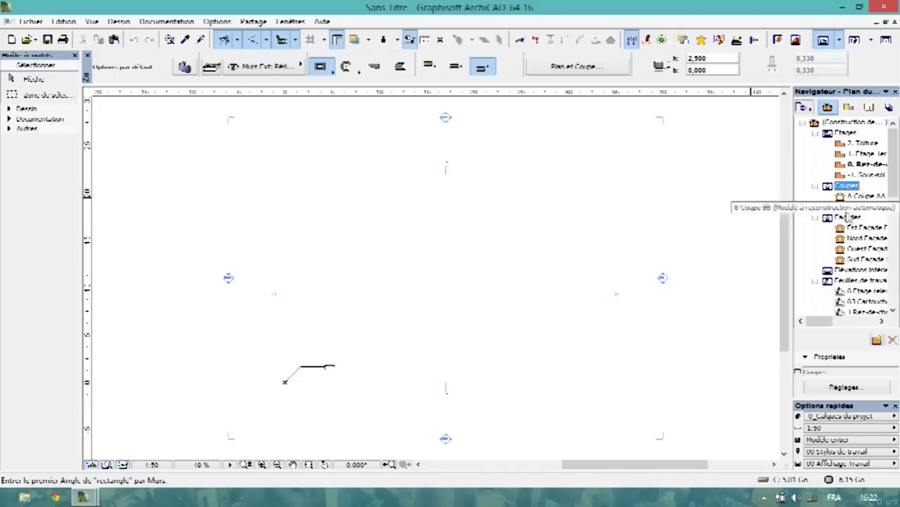
left_click(848, 217)
scroll(820, 245, "down", 2)
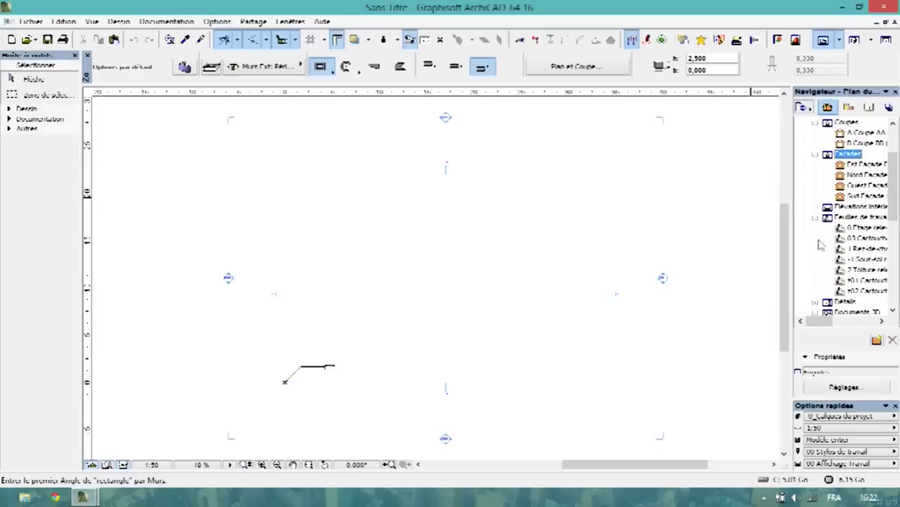
left_click(815, 218)
left_click(816, 239)
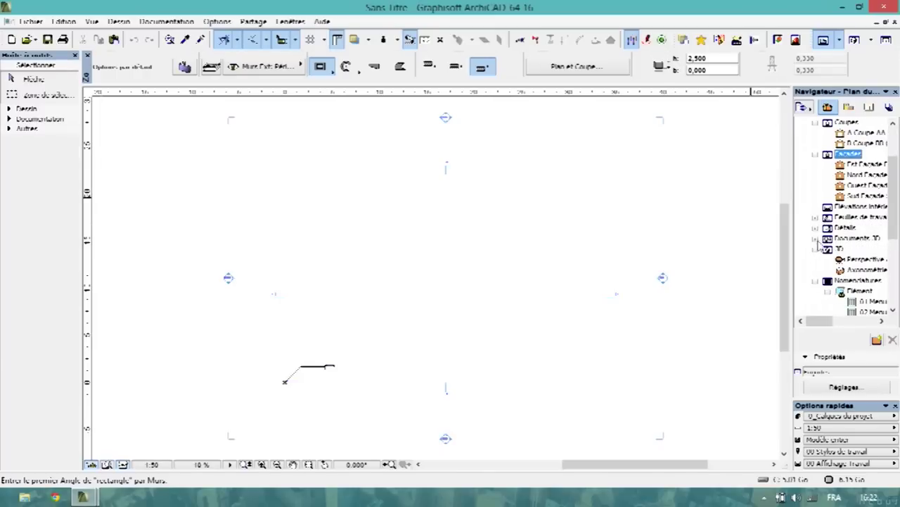
left_click(834, 250)
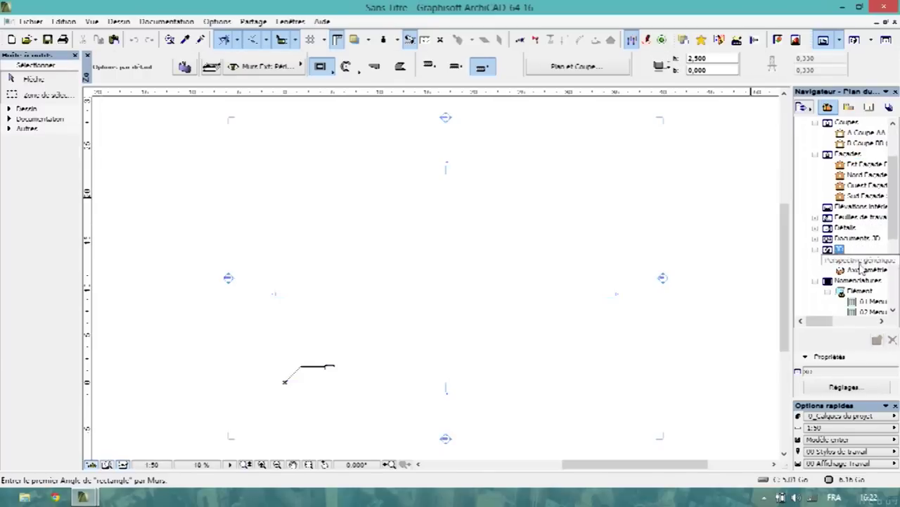
left_click(820, 280)
scroll(820, 276, "down", 1)
left_click(816, 270)
left_click(818, 282)
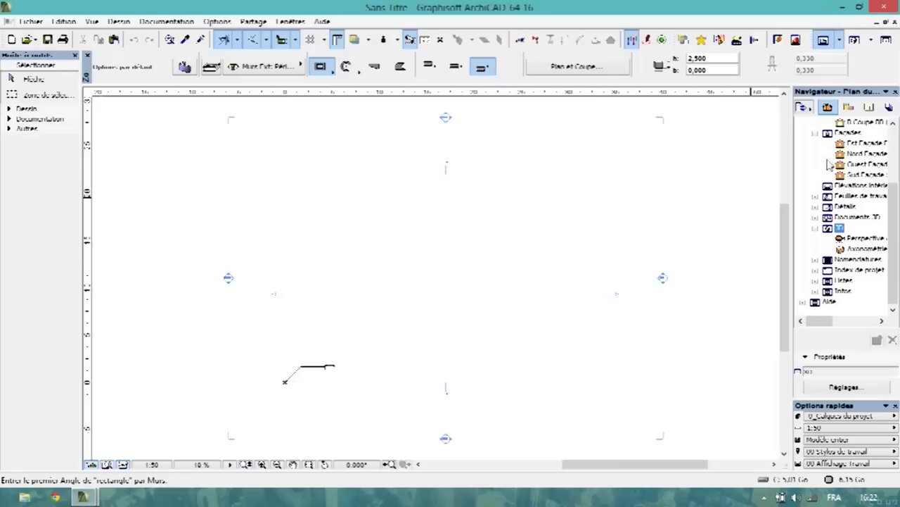
Step: Examine the layout book's APS, PERMIS and EXECUTION subsets and return to the project map
left_click(869, 107)
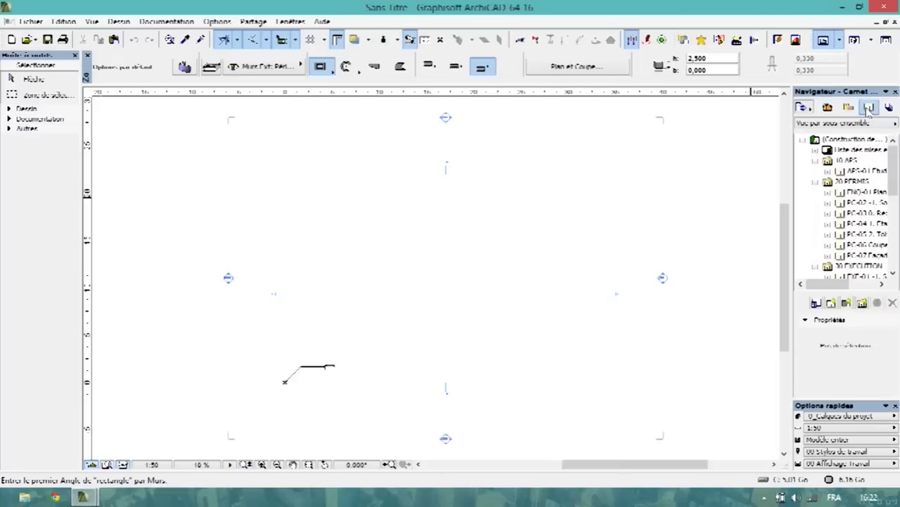
left_click(817, 160)
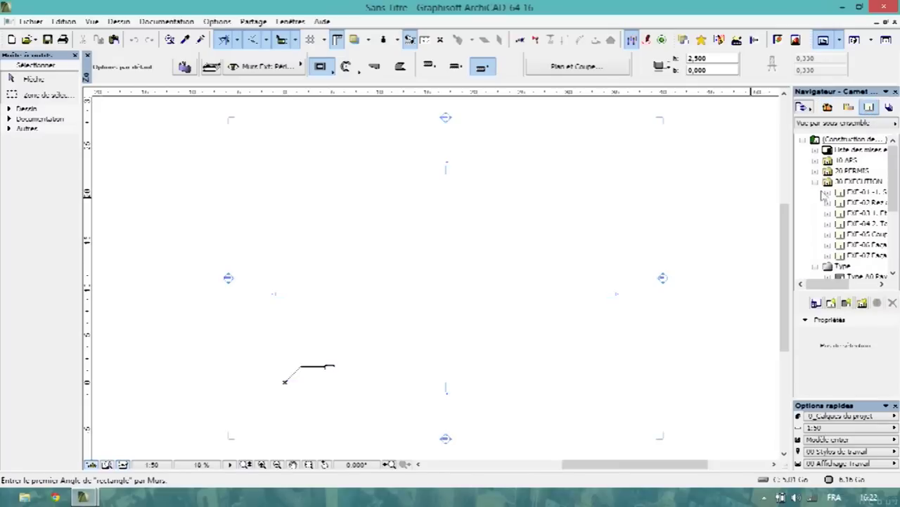
left_click(816, 181)
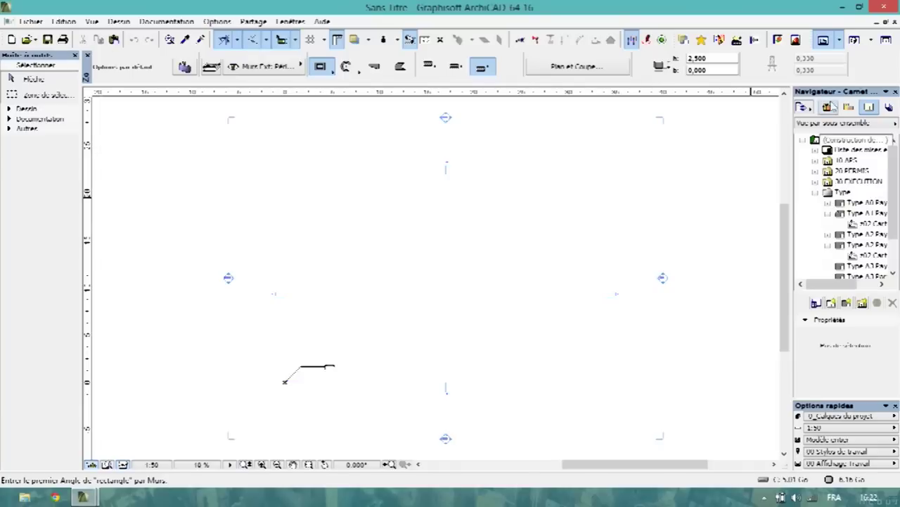
left_click(801, 107)
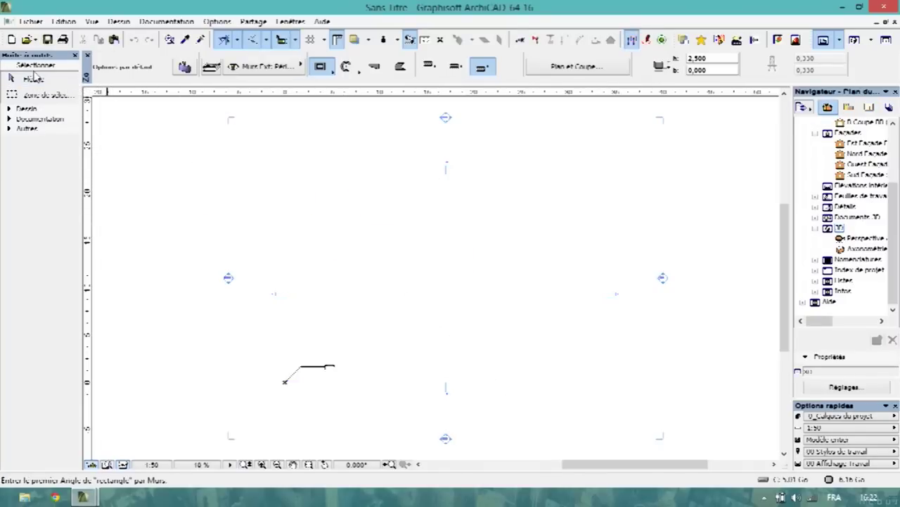
Step: Delete every element on the ground floor plan, including the section and elevation markers with their viewpoints
left_click(54, 80)
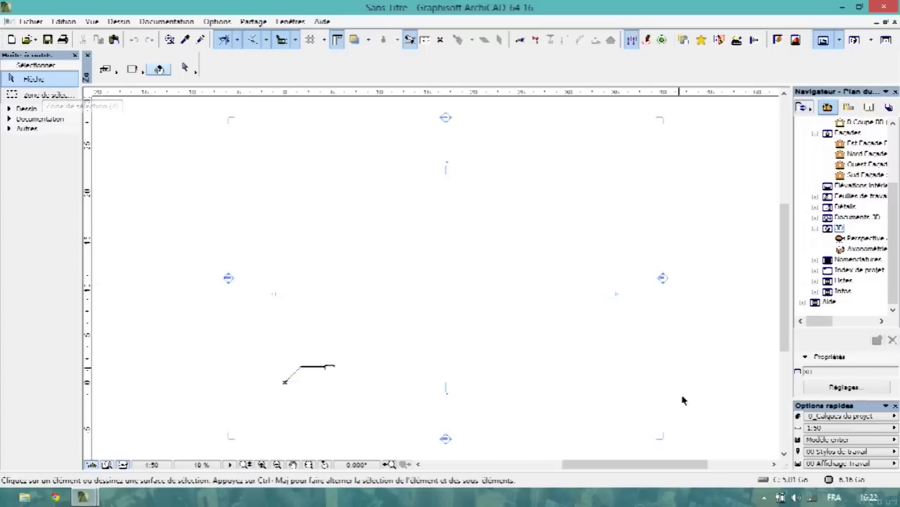
mouse_move(721, 448)
left_mouse_down()
mouse_move(255, 197)
mouse_move(193, 154)
mouse_move(175, 127)
left_mouse_up()
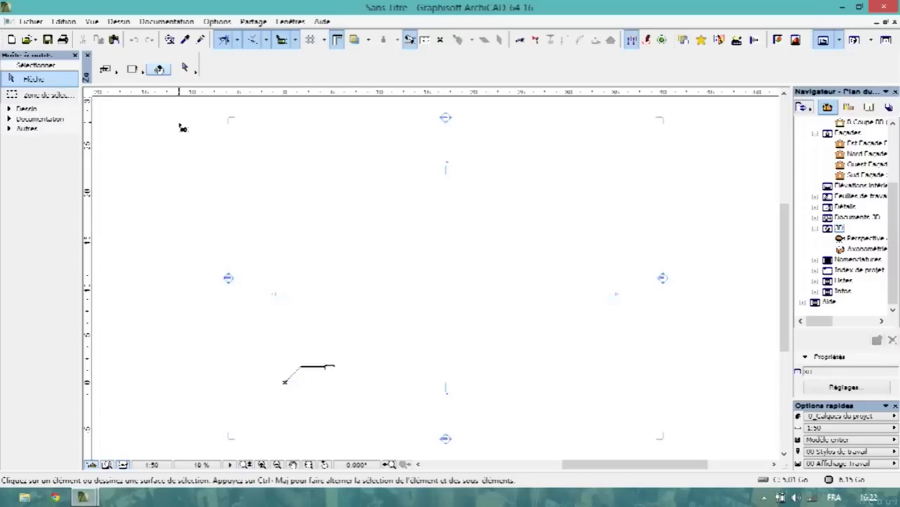
key("Delete")
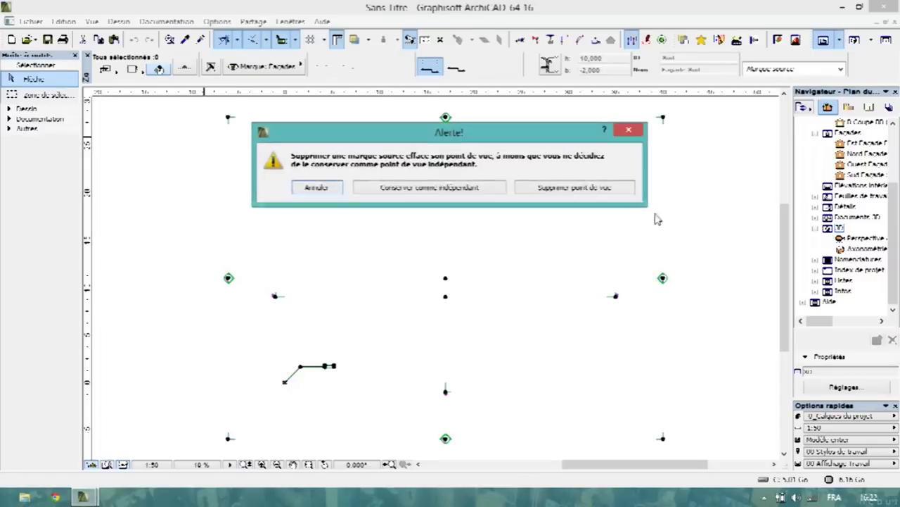
left_click(625, 188)
left_click(586, 222)
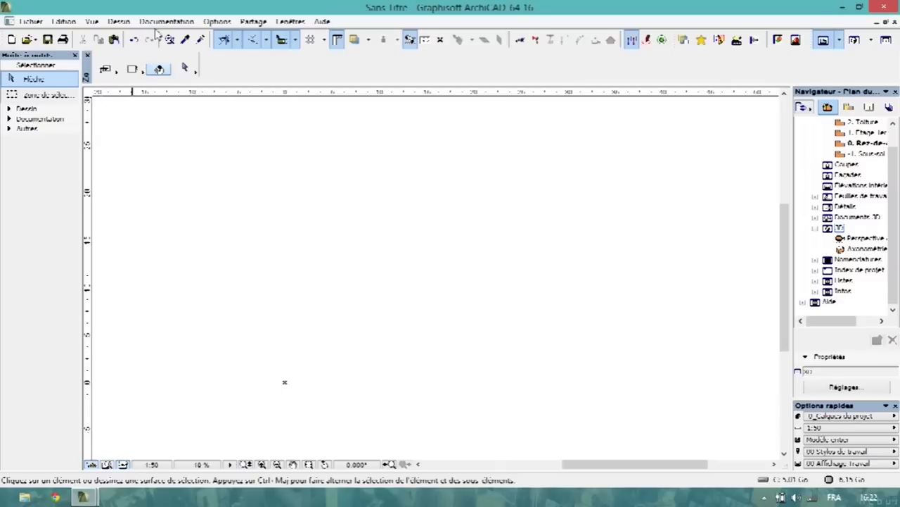
Step: Set the project's model working unit to centimetre
left_click(217, 22)
mouse_move(275, 166)
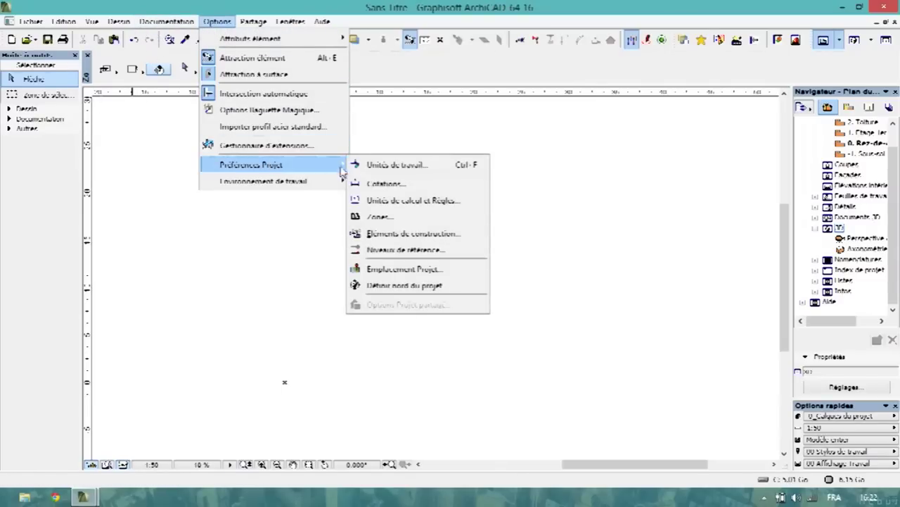
left_click(380, 166)
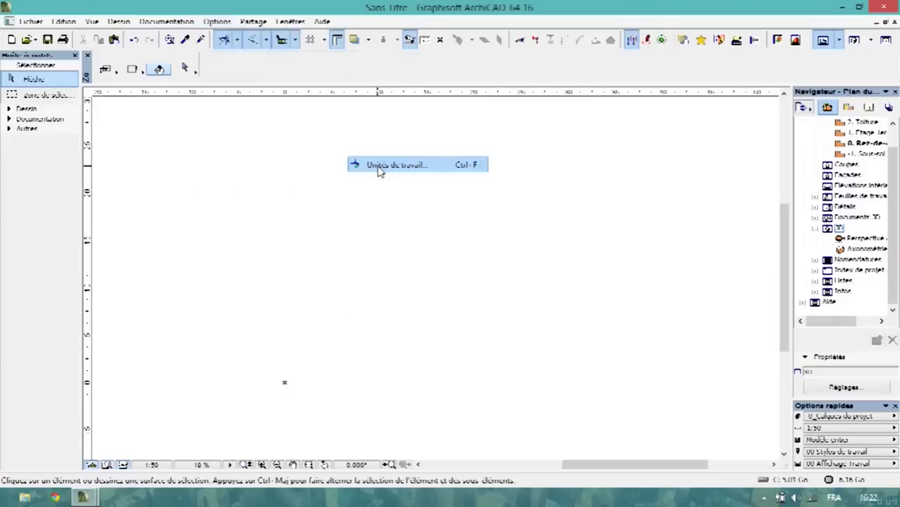
left_click(467, 118)
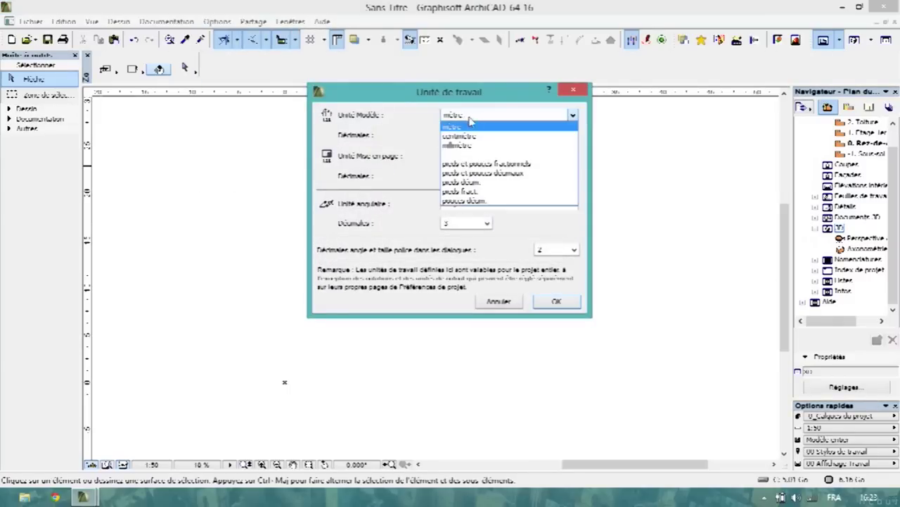
left_click(479, 135)
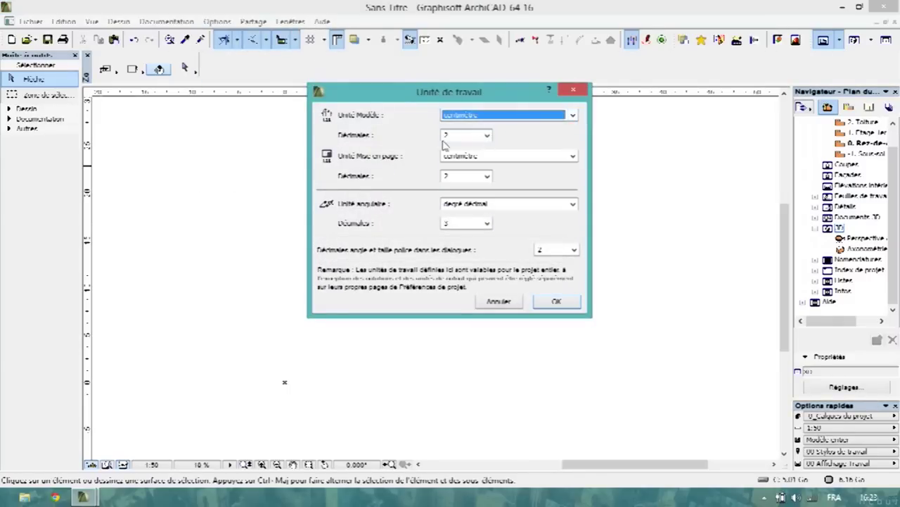
left_click(567, 307)
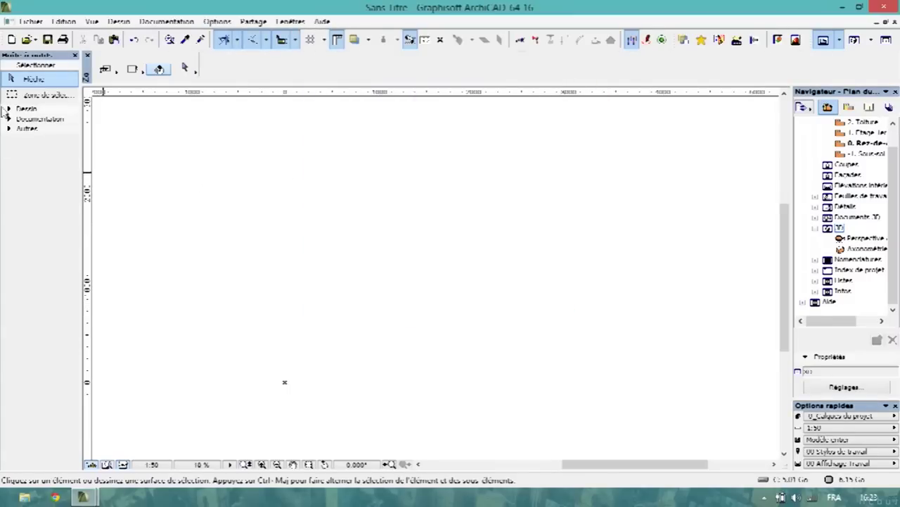
Step: Delete the Sous-sol, Rez-de-chaussée and Etage 1er stories in the story settings, keeping only one story
left_click(8, 109)
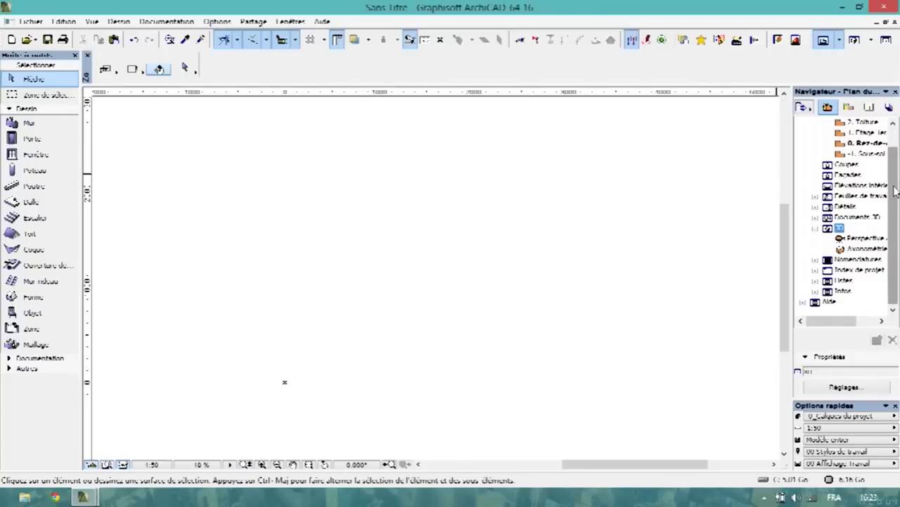
scroll(872, 167, "up", 1)
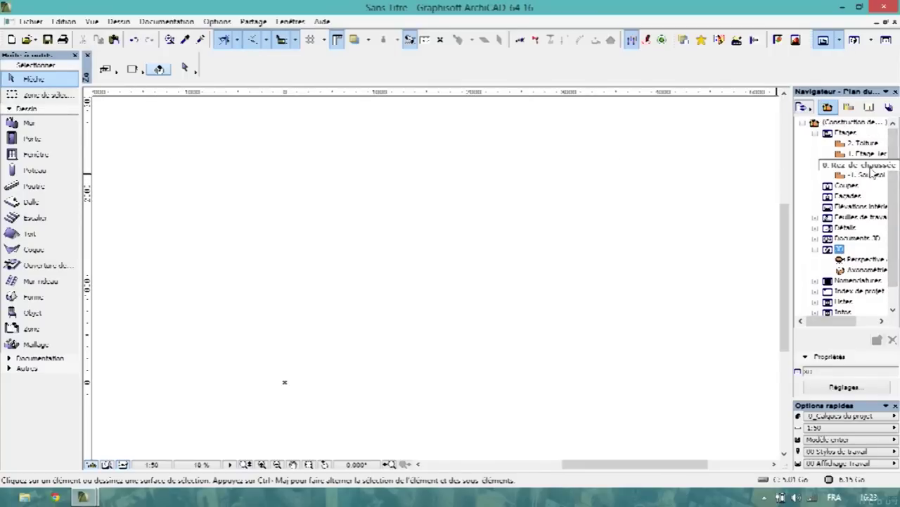
right_click(870, 166)
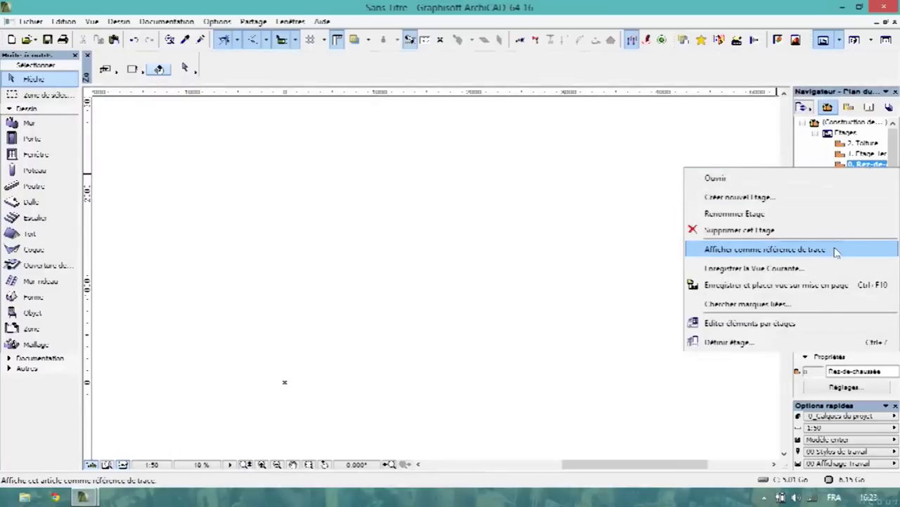
left_click(795, 343)
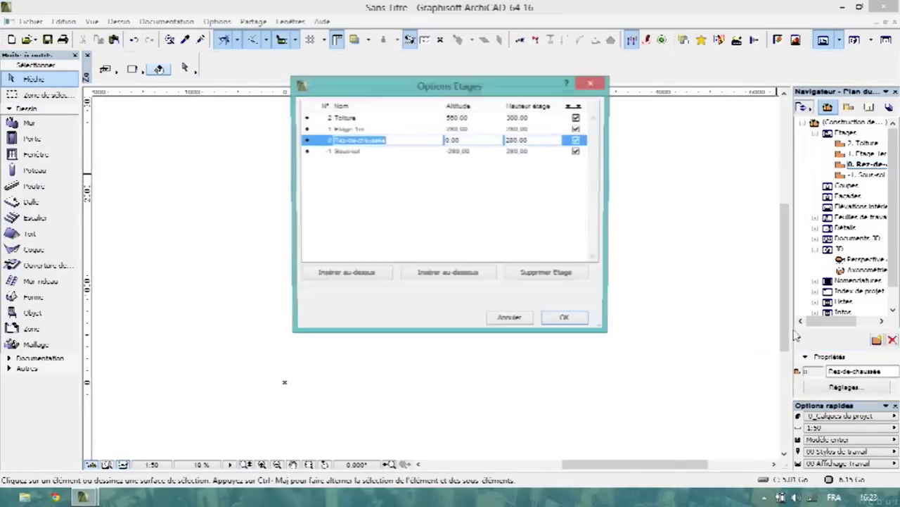
left_click(470, 154)
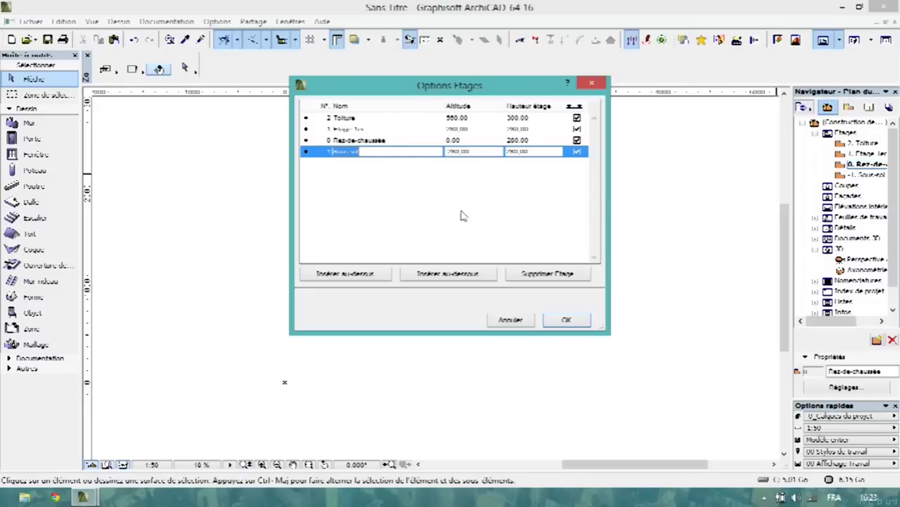
left_click(540, 274)
left_click(540, 275)
left_click(540, 274)
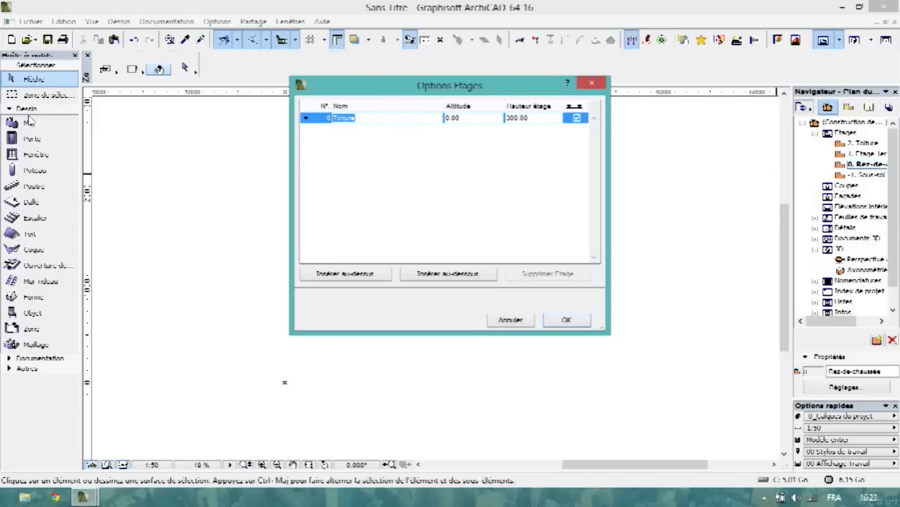
Step: Rename the remaining story as Rez and set its story height to 280 cm
type("Rez")
double_click(536, 120)
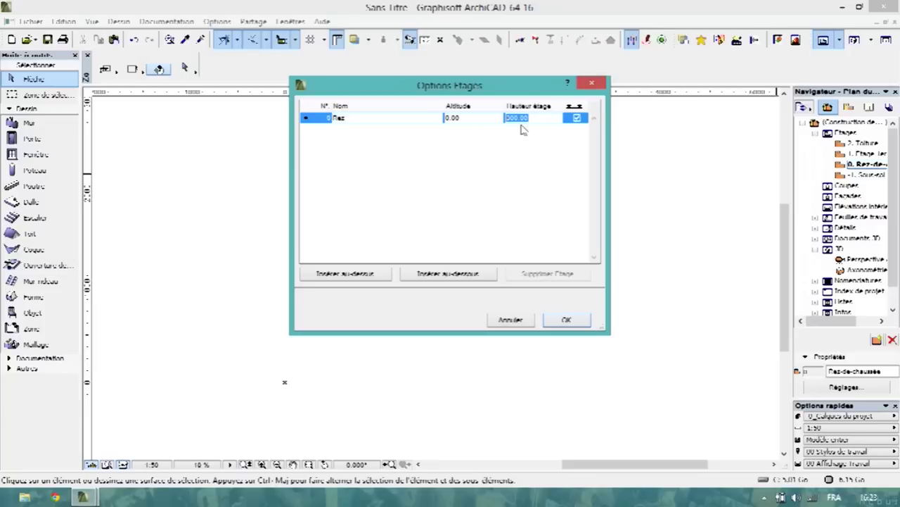
type("2")
key("Tab")
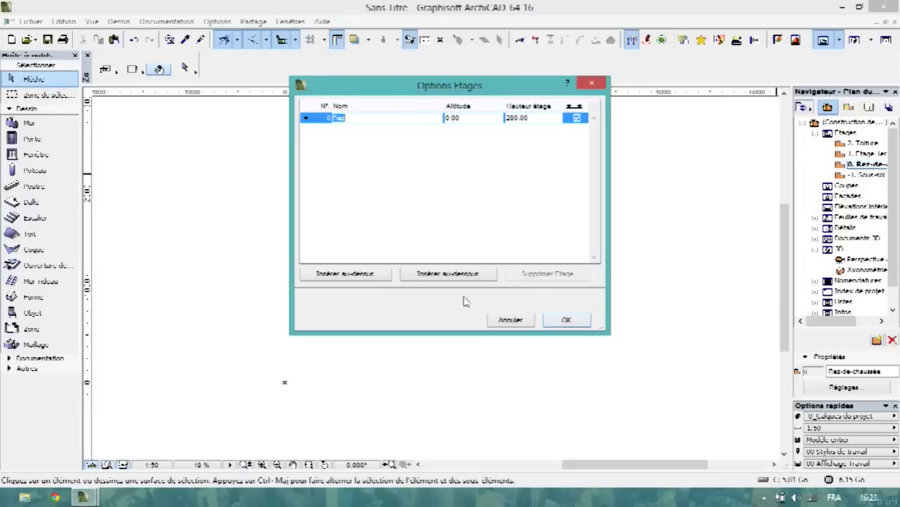
Step: Insert a story named 1e above Rez and set its story height to 280 cm
left_click(375, 276)
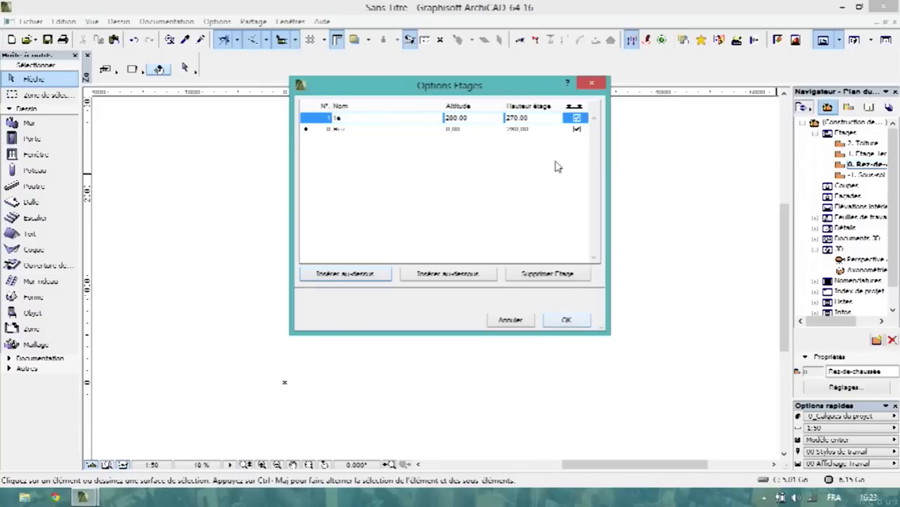
double_click(529, 120)
type("200")
left_click(497, 166)
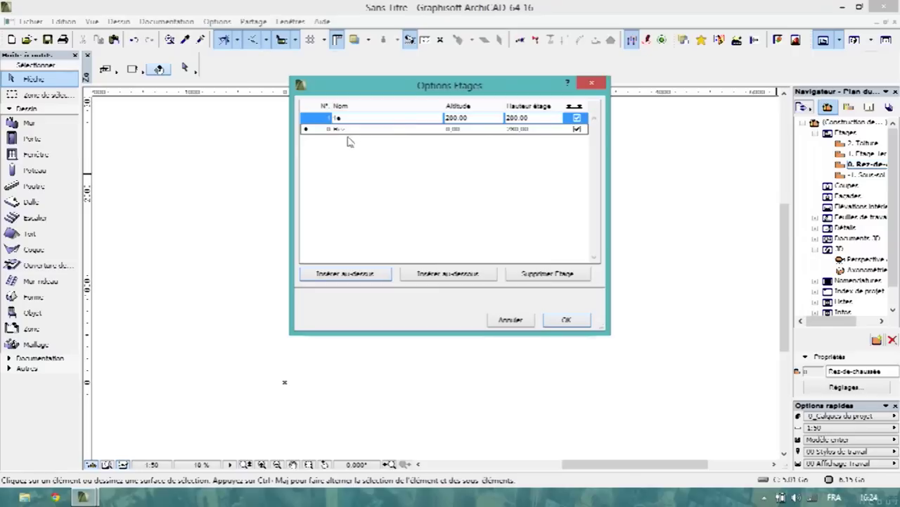
Step: Apply the story settings, accepting the deletion of the old stories, and open the Rez floor plan
left_click(567, 321)
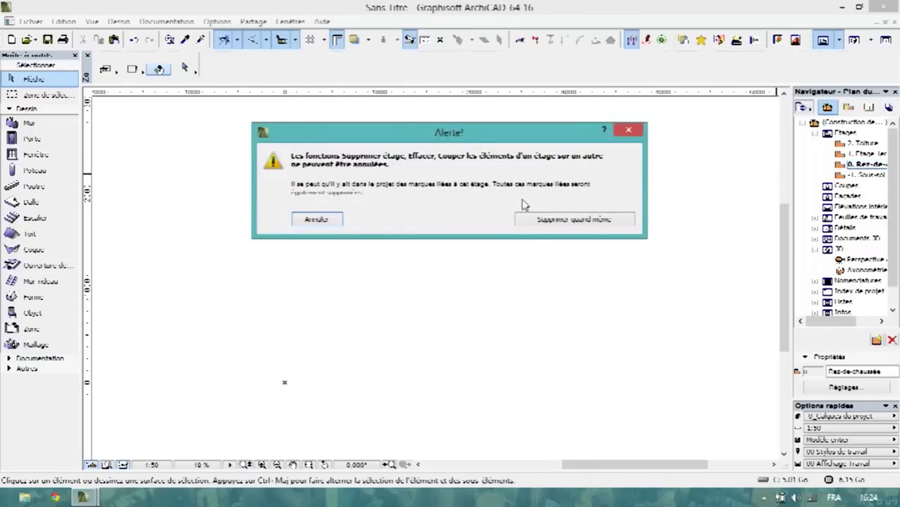
left_click(548, 221)
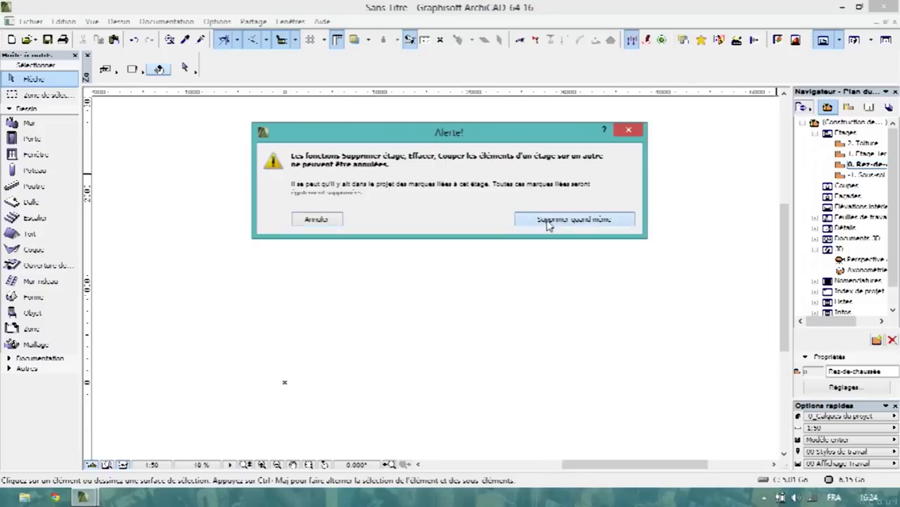
left_click(857, 154)
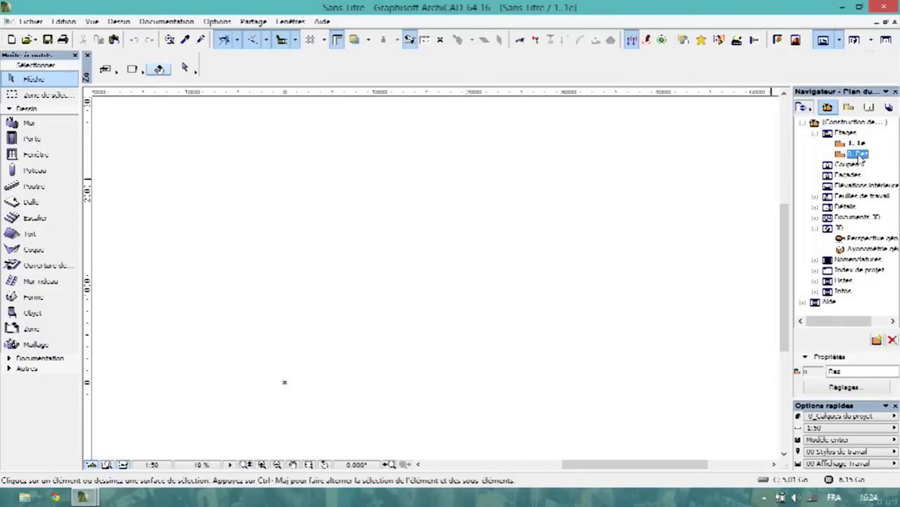
double_click(859, 155)
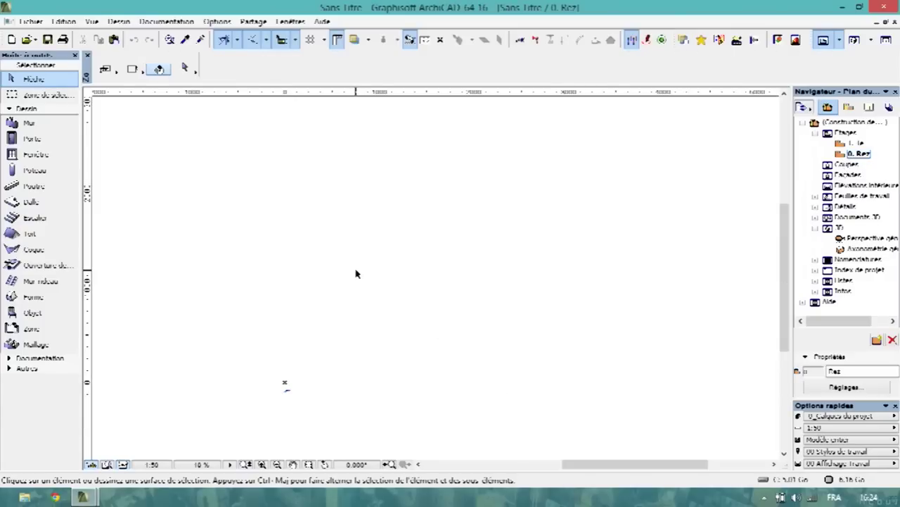
Step: Set the default wall height to 280 cm in the Wall tool's default settings
left_click(28, 125)
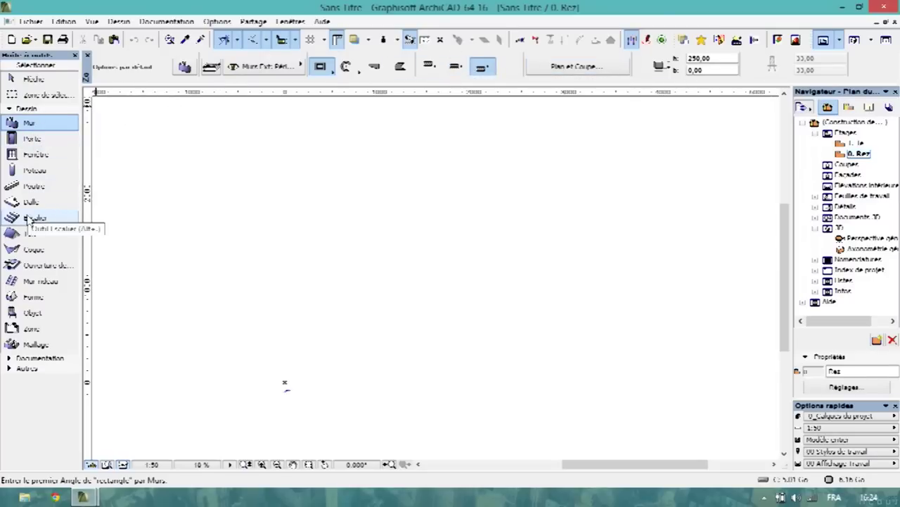
left_click(181, 69)
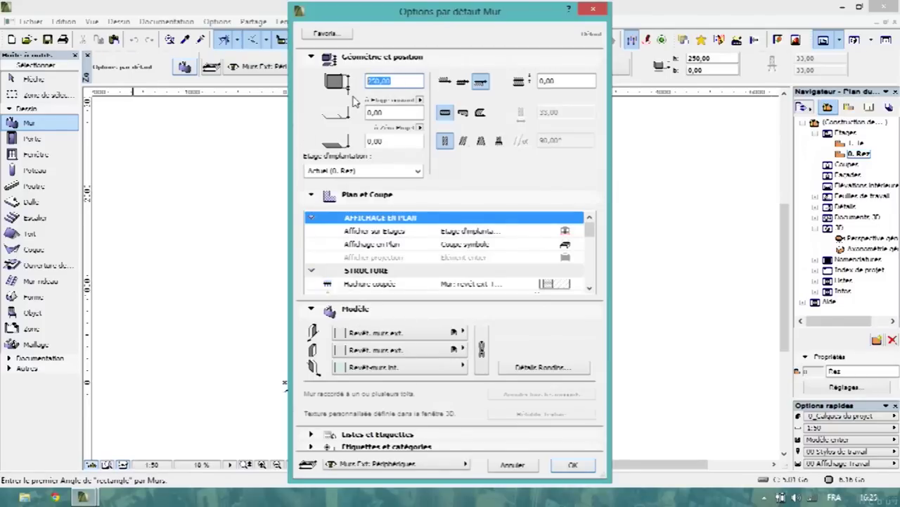
left_click(393, 82)
double_click(393, 82)
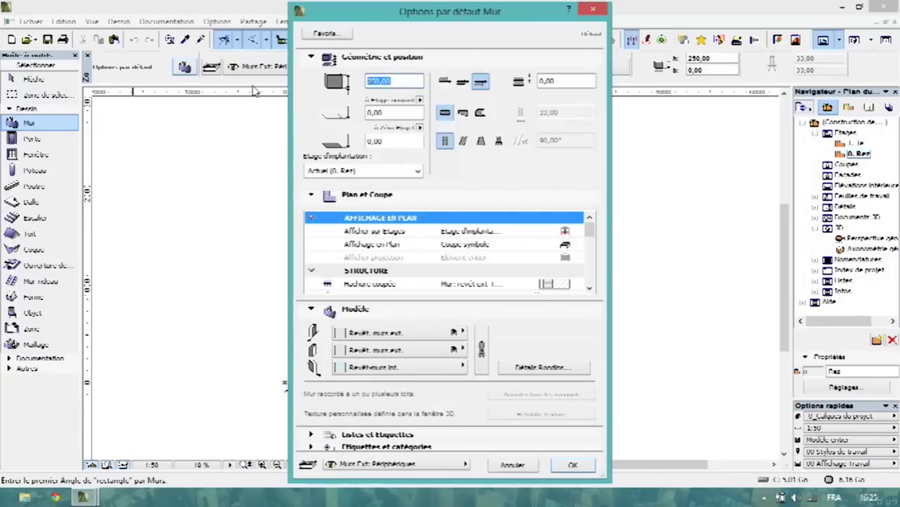
type("380")
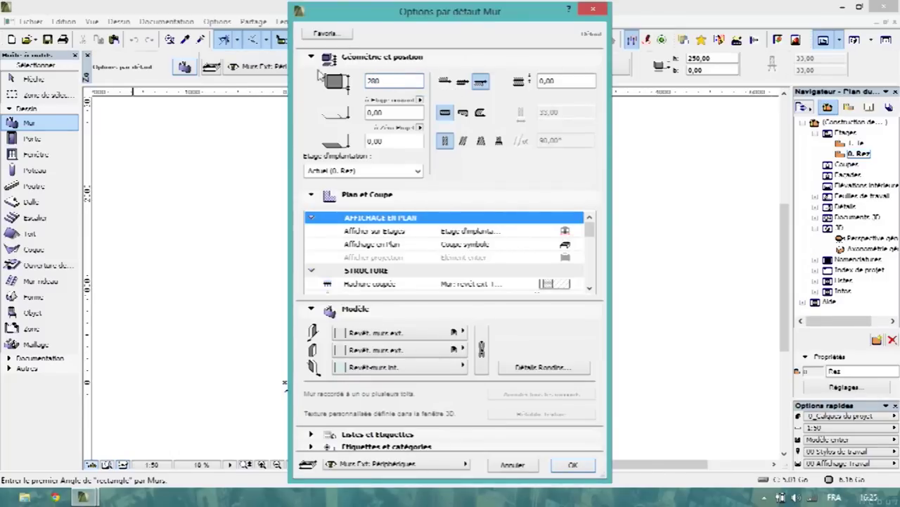
type(",00")
left_click_drag(471, 16, 463, 103)
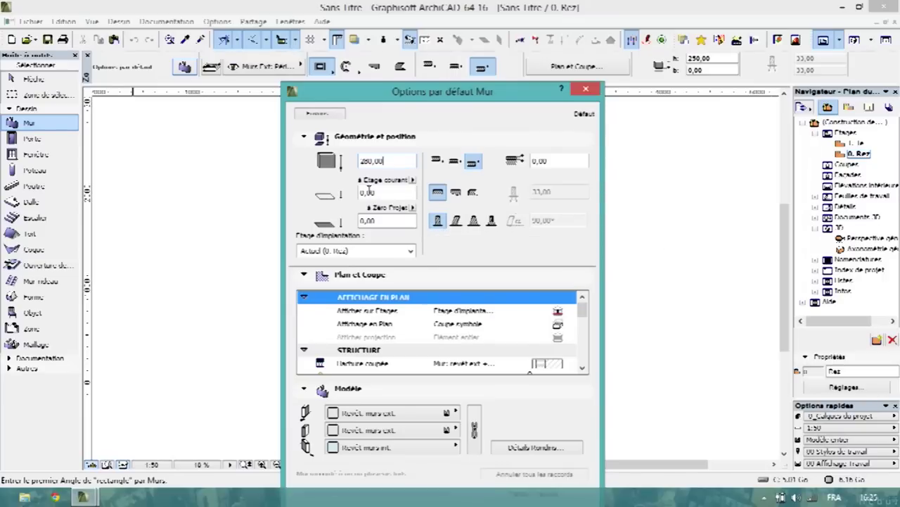
Step: Set the default wall's cut fill (Hachure coupée) to Sans Trame
left_click_drag(584, 308, 584, 317)
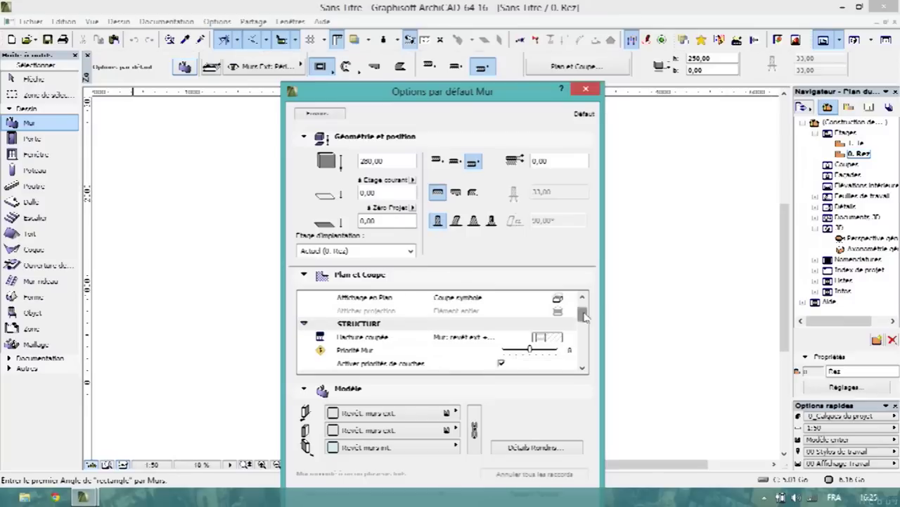
left_click(481, 338)
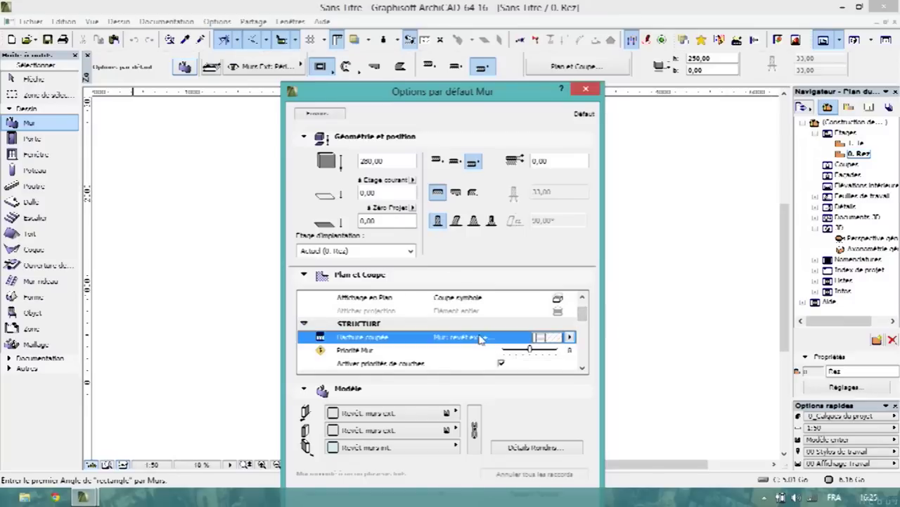
left_click(570, 337)
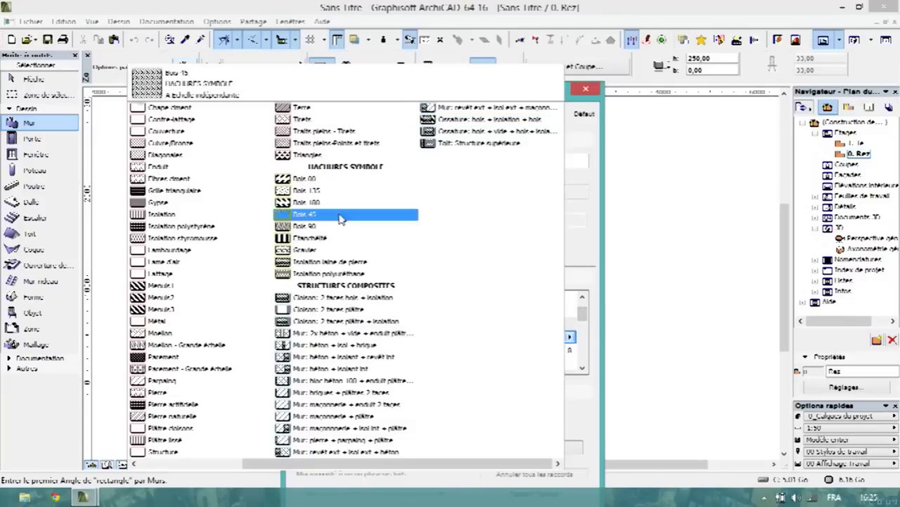
scroll(171, 150, "up", 1)
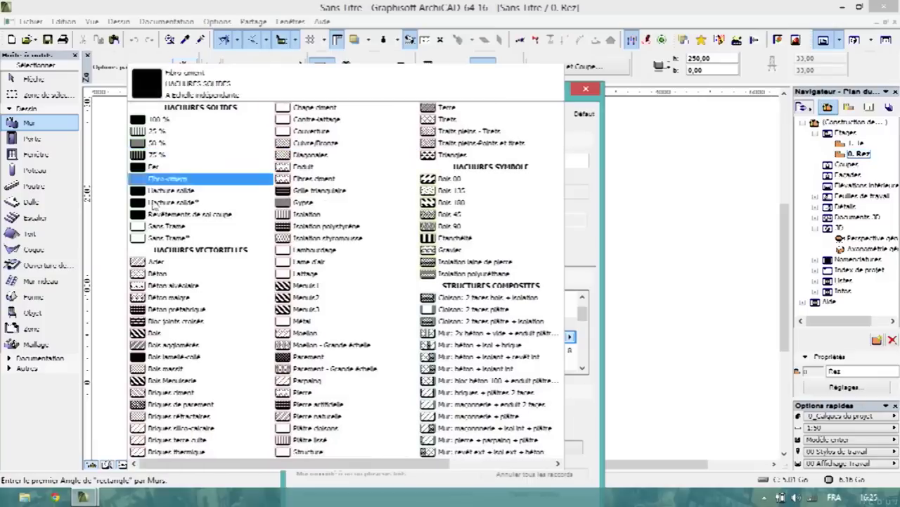
left_click(156, 227)
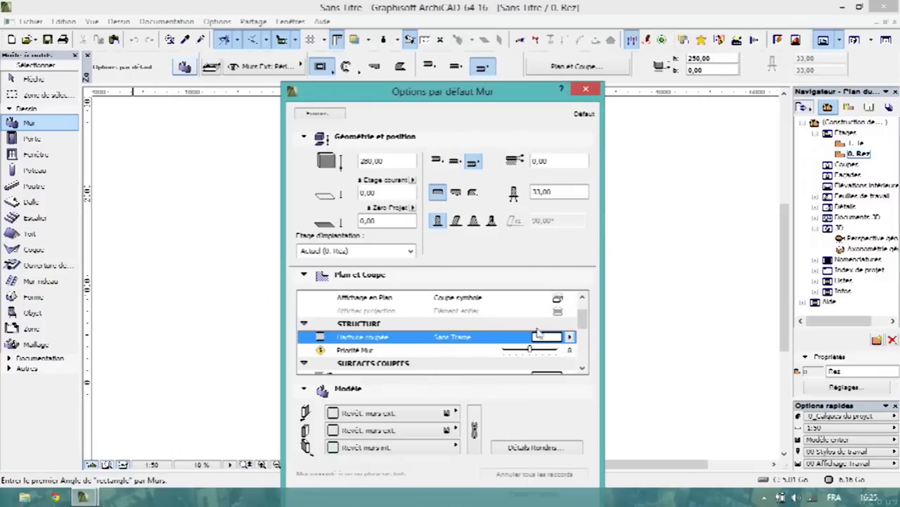
left_click(571, 338)
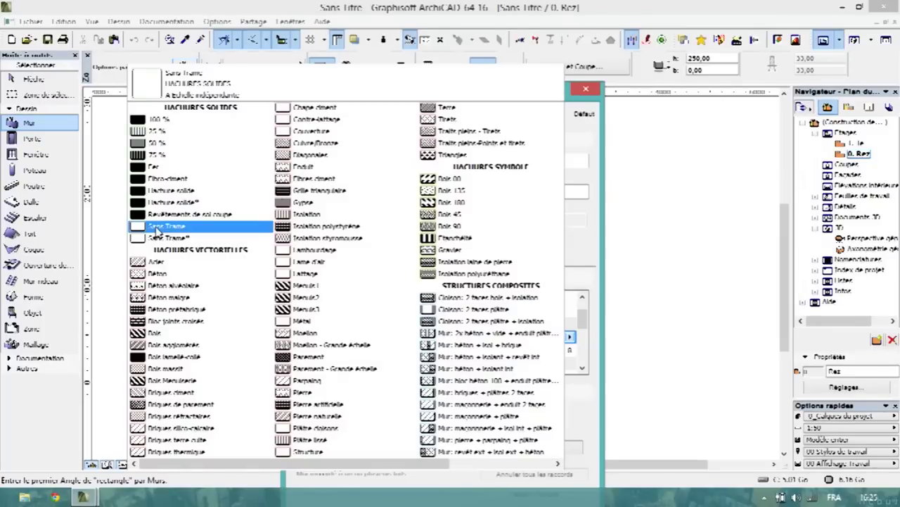
left_click(156, 228)
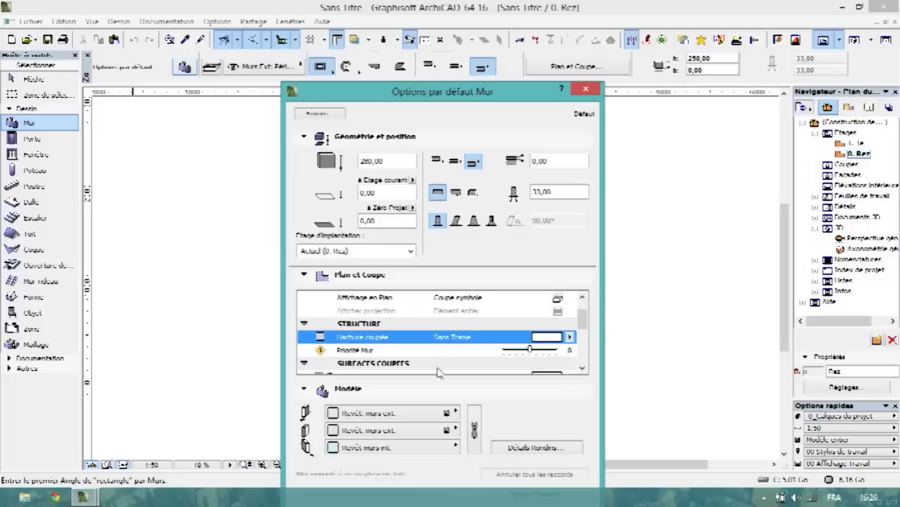
Step: Assign Peinture-03 to the default wall's first surface and link all three surfaces to that material
left_click_drag(527, 99, 532, 33)
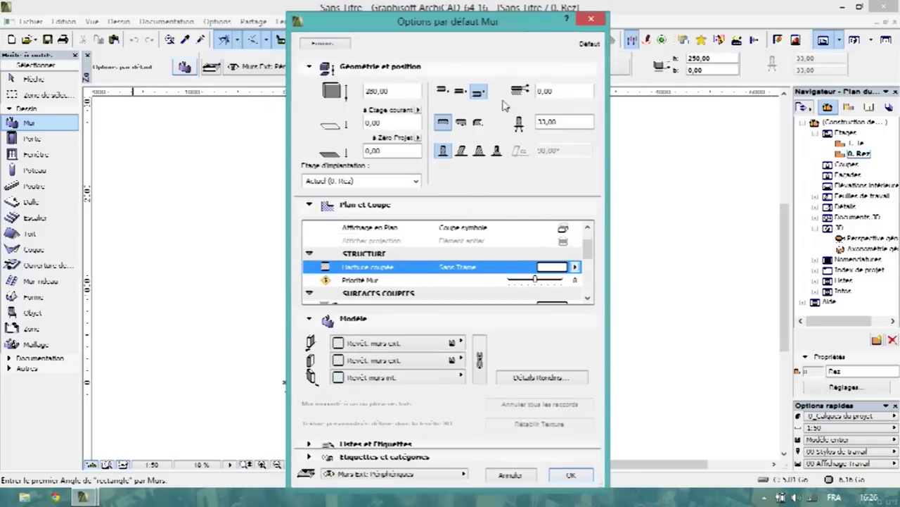
left_click(425, 345)
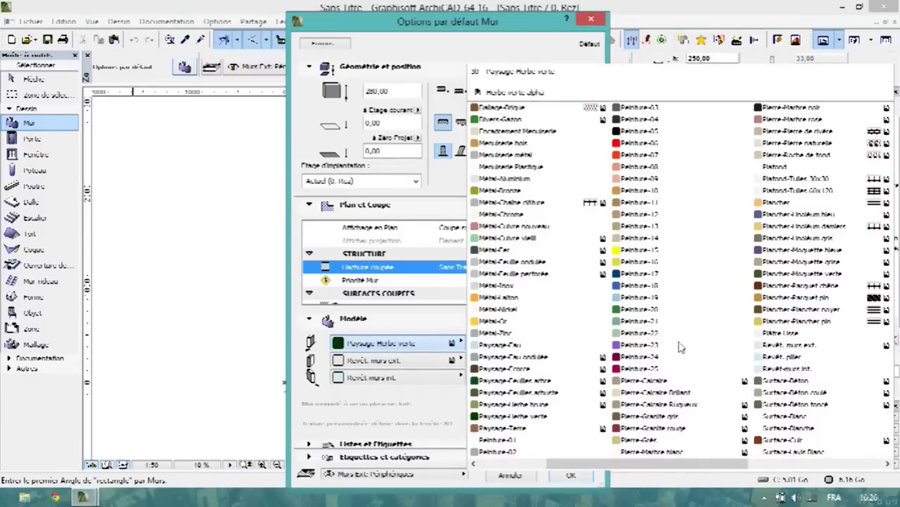
left_click(667, 109)
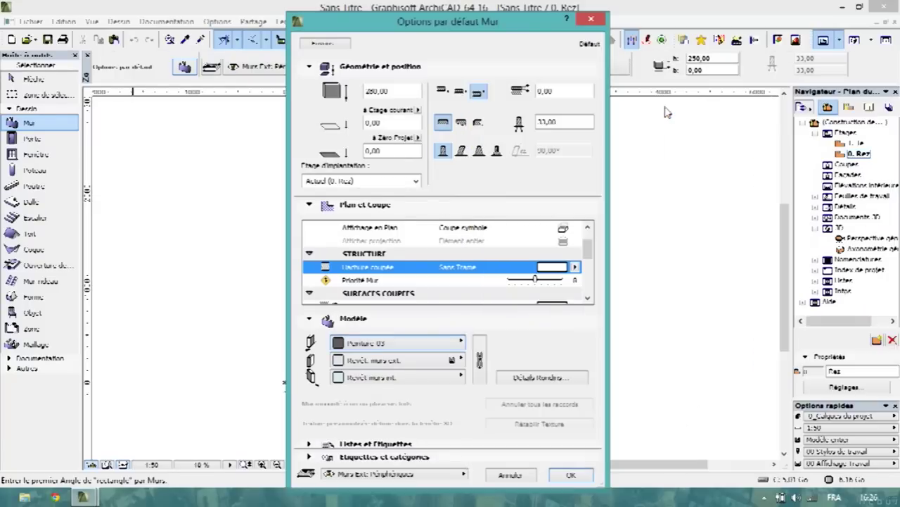
left_click(448, 360)
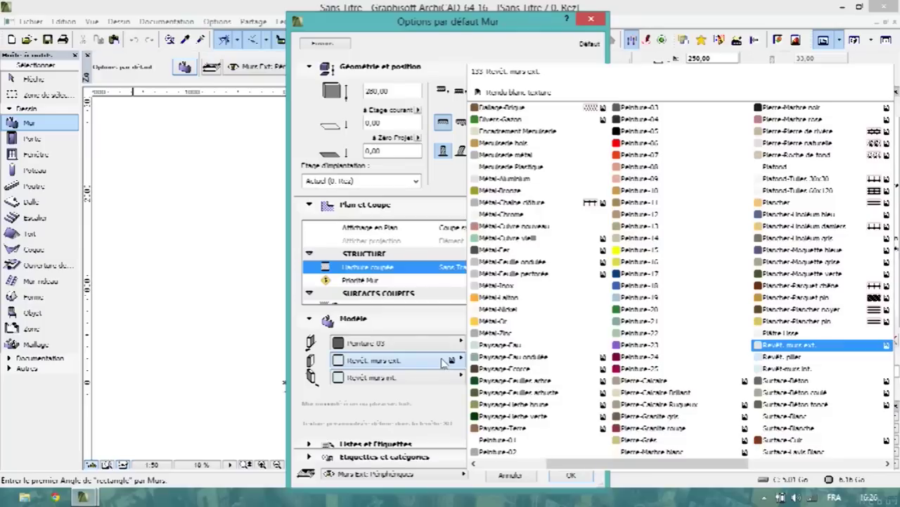
left_click(443, 360)
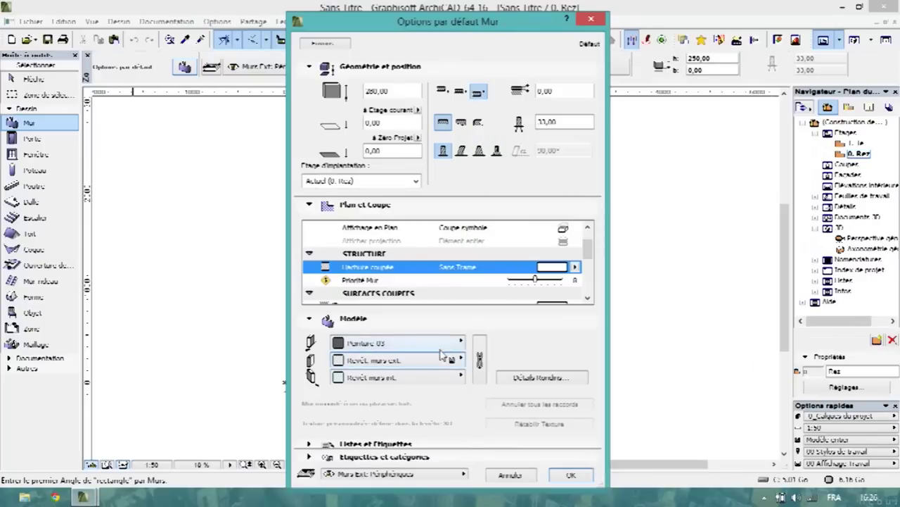
left_click(481, 360)
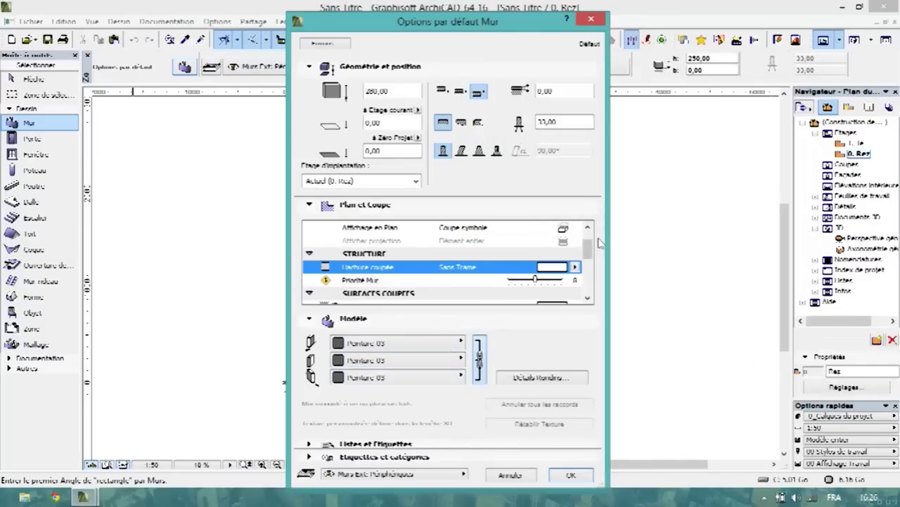
Step: Collapse the default wall's Modèle settings and inspect its story display setting, Afficher sur Etages, under Affichage en plan
left_click(310, 319)
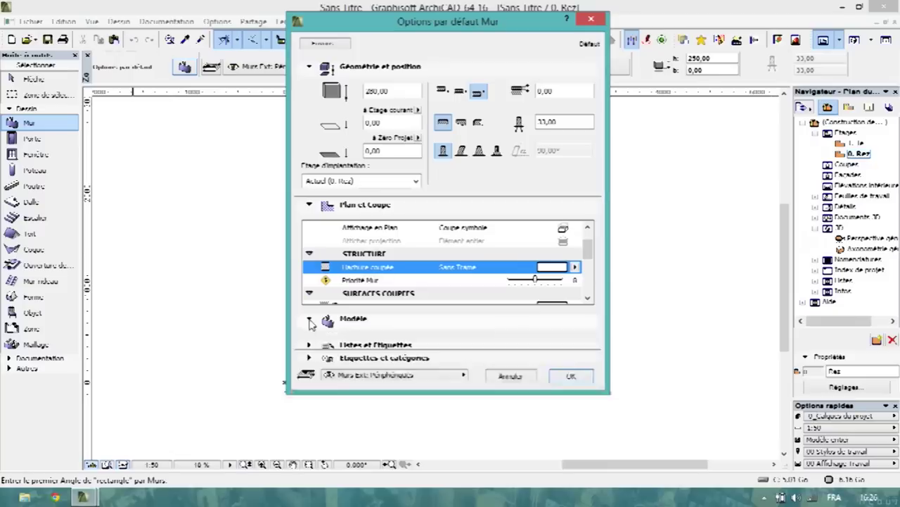
left_click(310, 320)
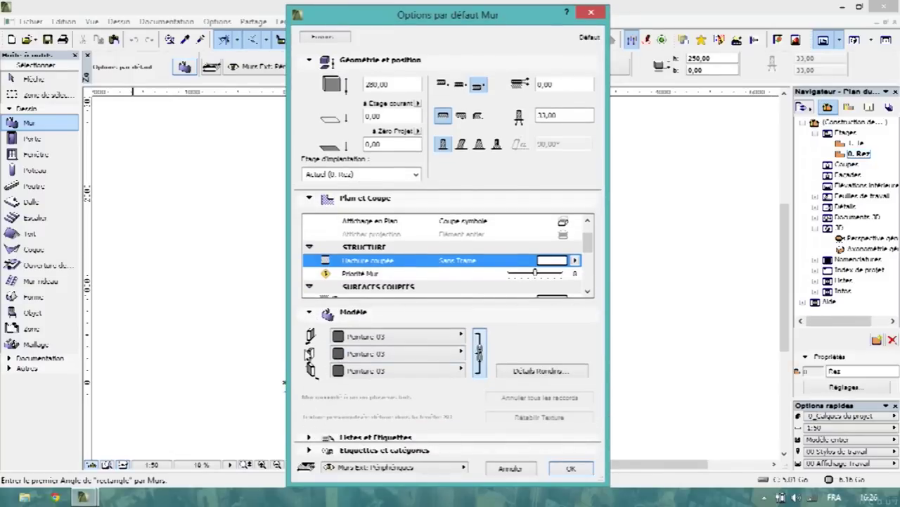
left_click(310, 313)
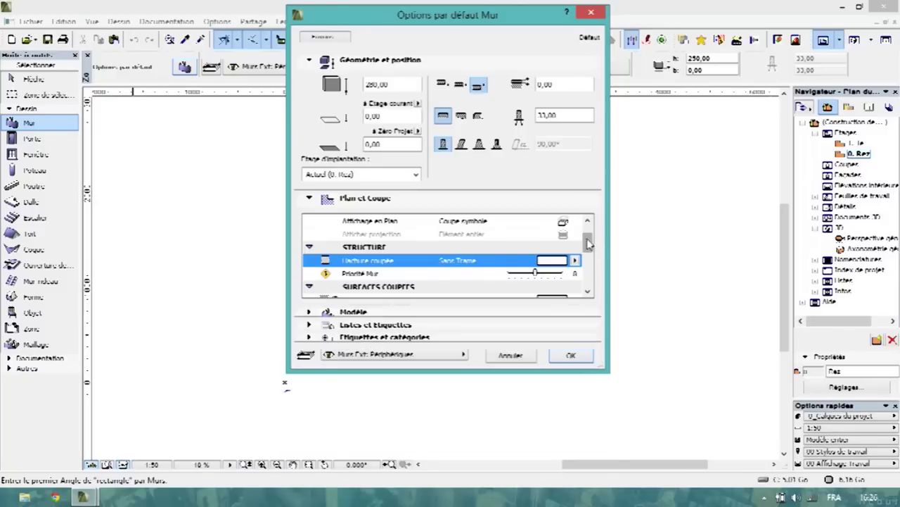
scroll(590, 238, "up", 1)
mouse_move(590, 238)
left_mouse_down()
mouse_move(595, 269)
mouse_move(587, 282)
mouse_move(586, 237)
left_mouse_up()
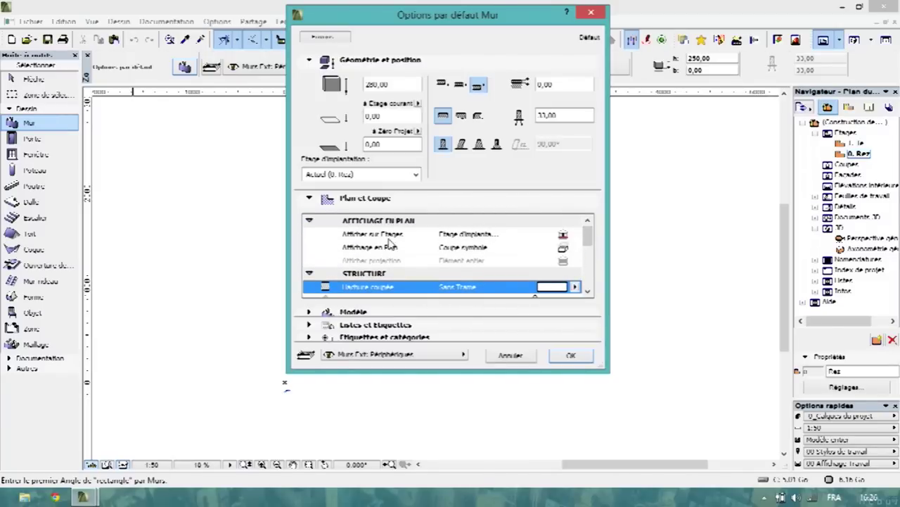
left_click(389, 237)
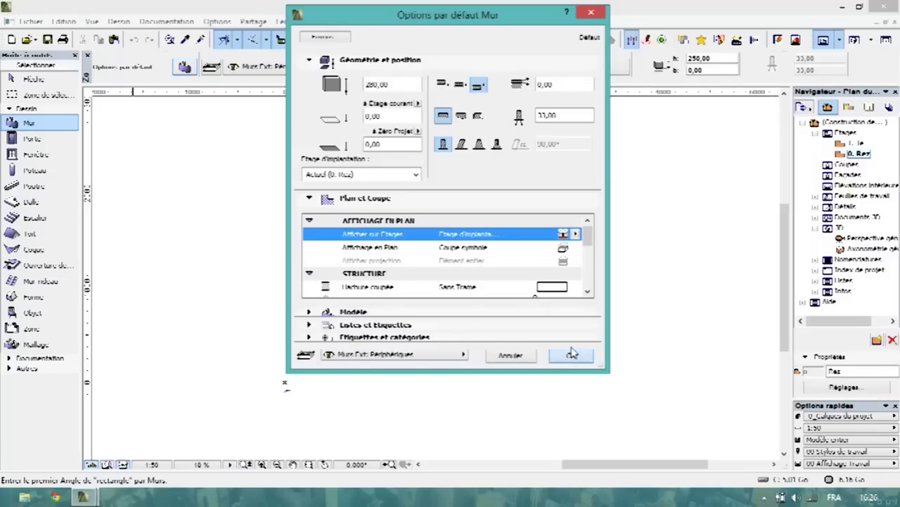
Step: Set the default wall thickness to 30 cm and accept the wall settings
double_click(559, 114)
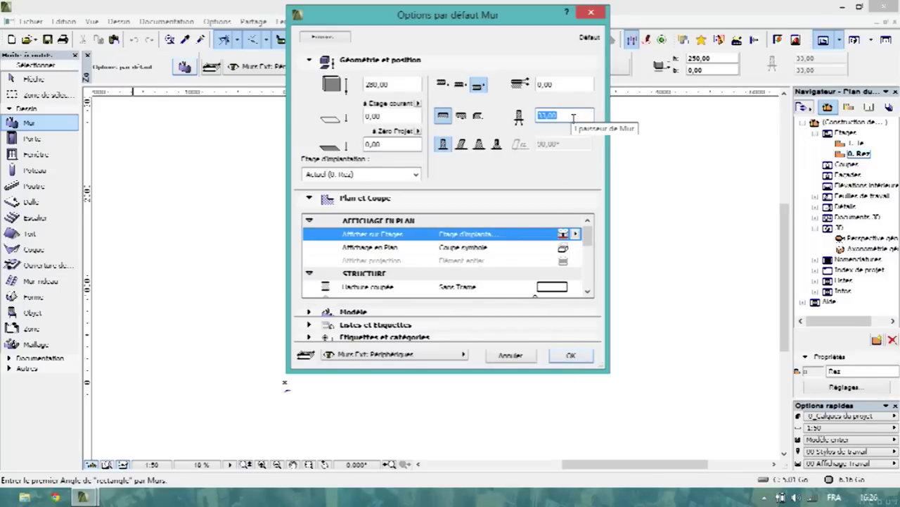
type("30")
key("Tab")
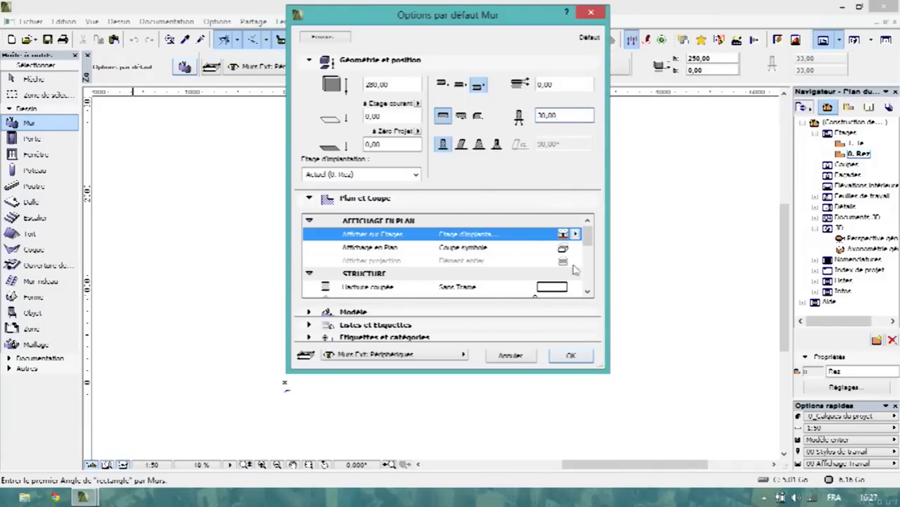
left_click(579, 360)
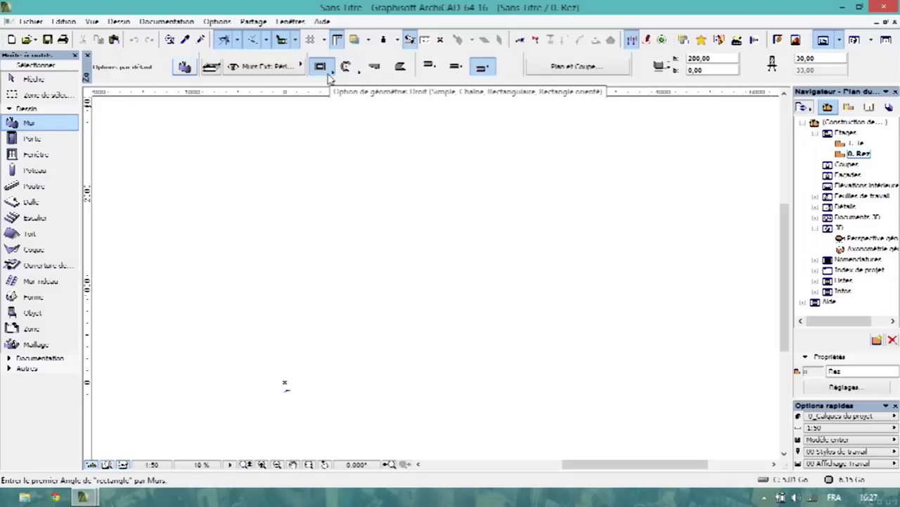
Step: Draw a rectangular enclosure of walls about 1235 × 502 cm on the Rez plan
left_click(314, 164)
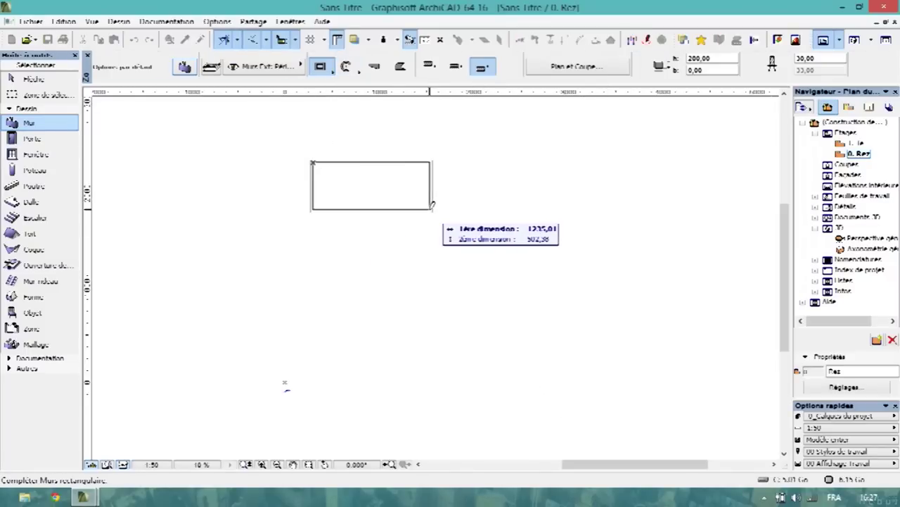
left_click(430, 207)
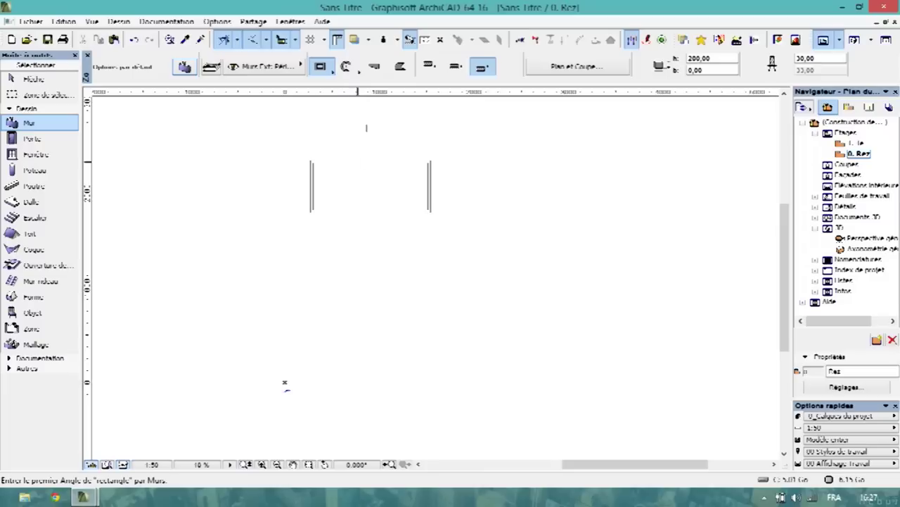
Step: Draw a single straight horizontal wall just below the rectangular enclosure
left_click(328, 67)
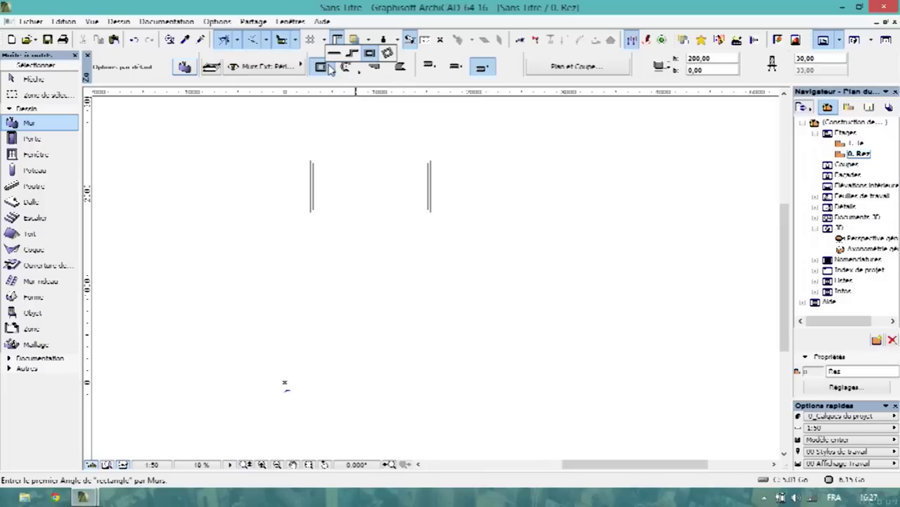
left_click(333, 52)
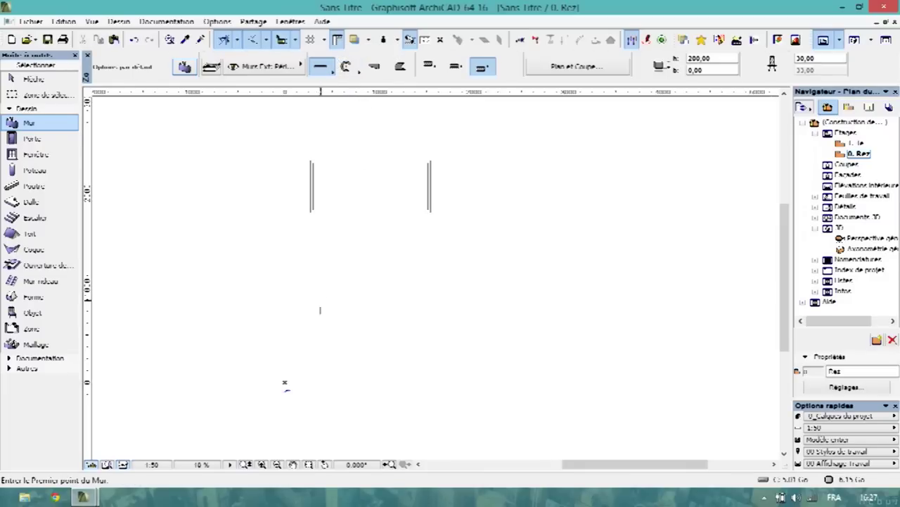
left_click(313, 237)
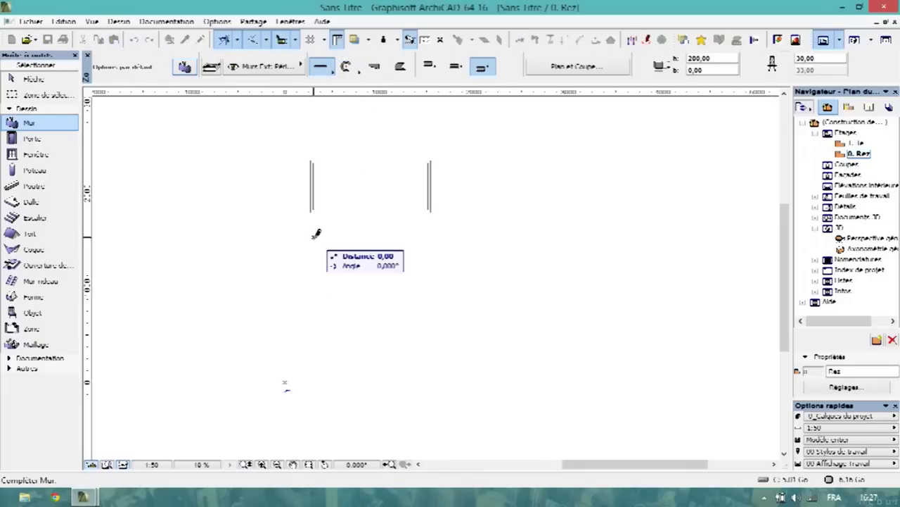
left_click(428, 237)
Step: Draw a V-shaped chain of two connected wall segments below the straight wall
left_click(325, 74)
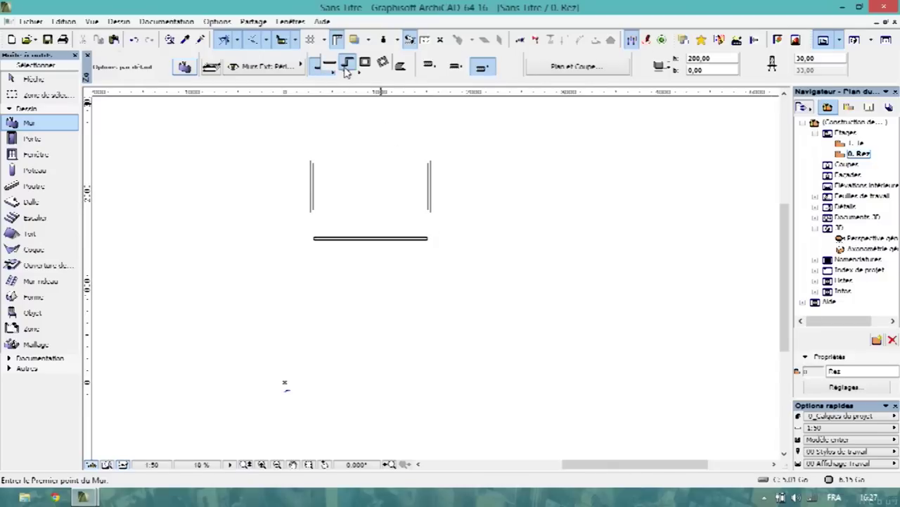
left_click(347, 69)
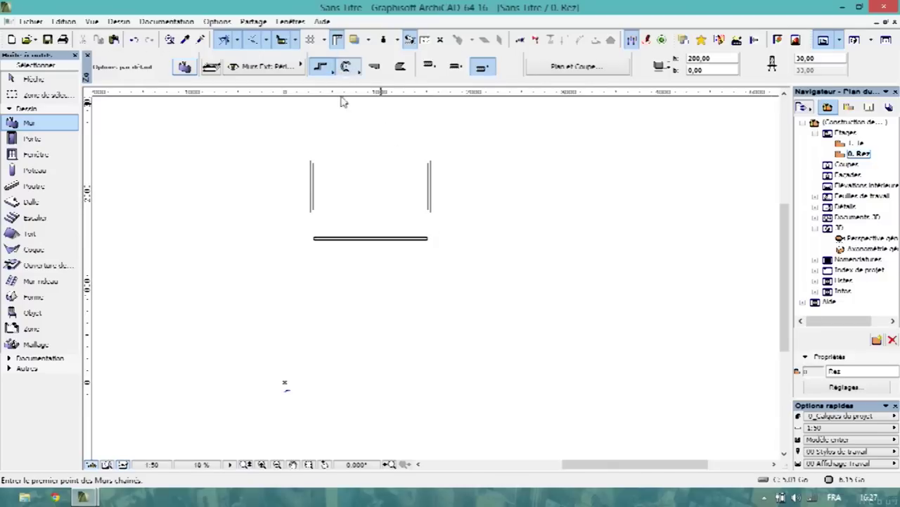
left_click(385, 266)
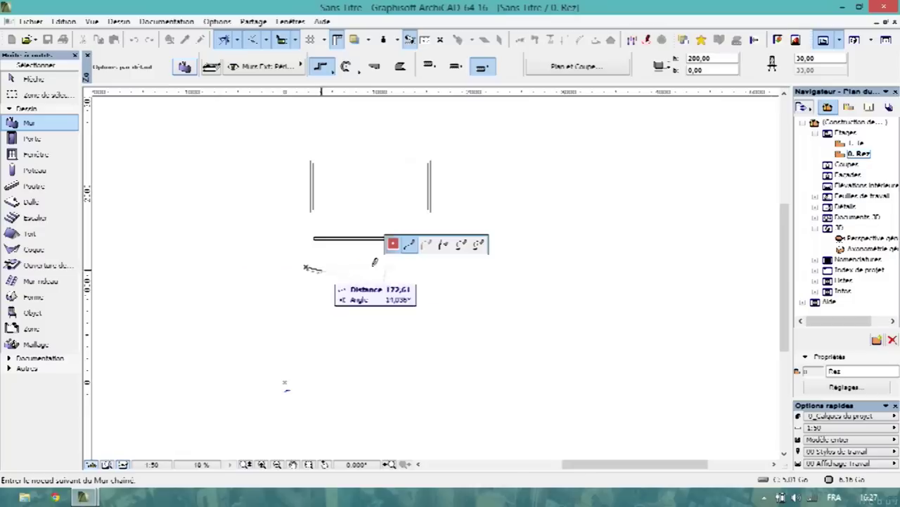
left_click(432, 296)
double_click(486, 260)
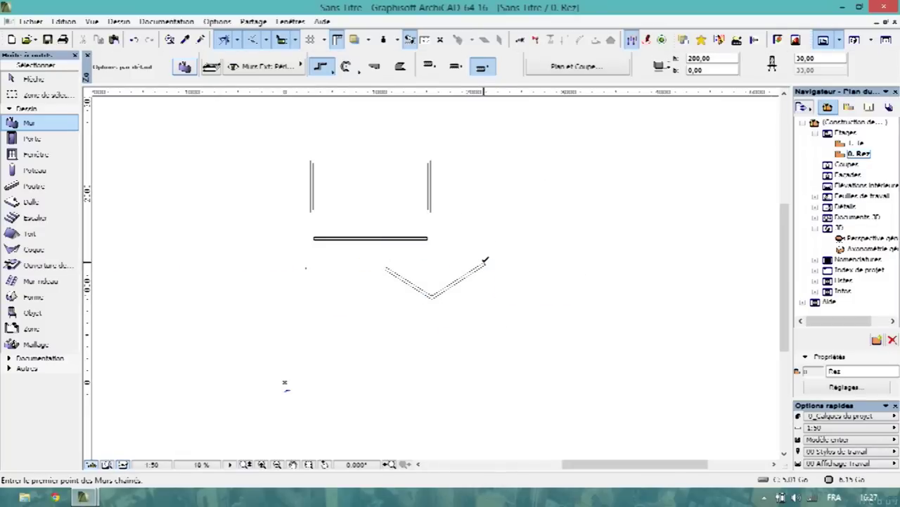
Step: Draw a rotated rectangular wall enclosure about 633 × 472 cm, tilted about 15°, beside the first rectangle
left_click(328, 69)
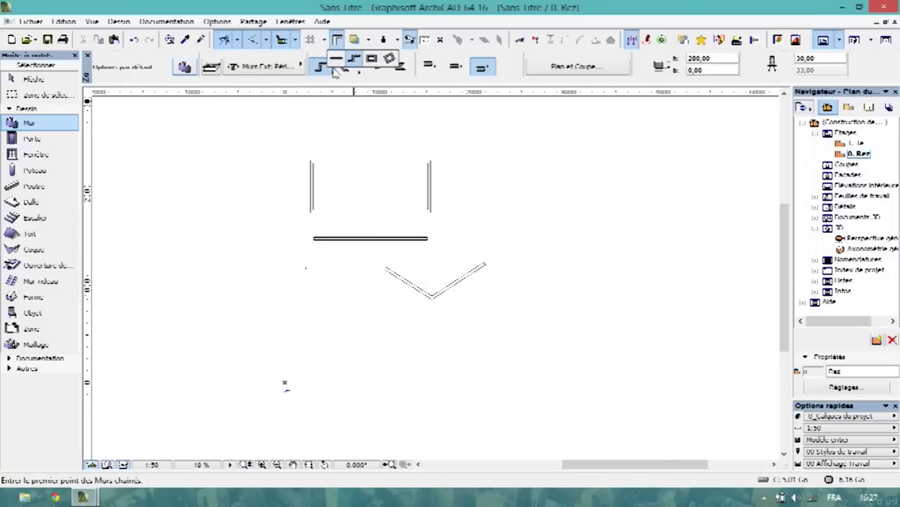
left_click(389, 60)
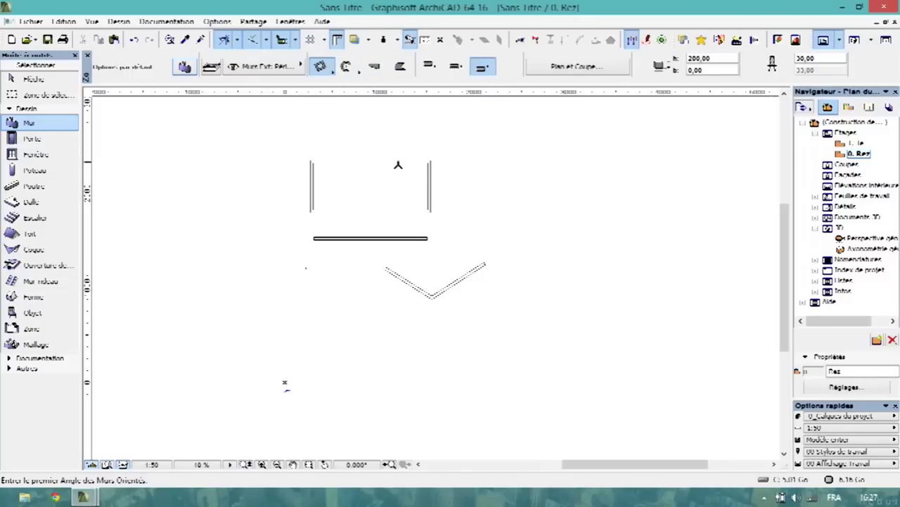
left_click(499, 205)
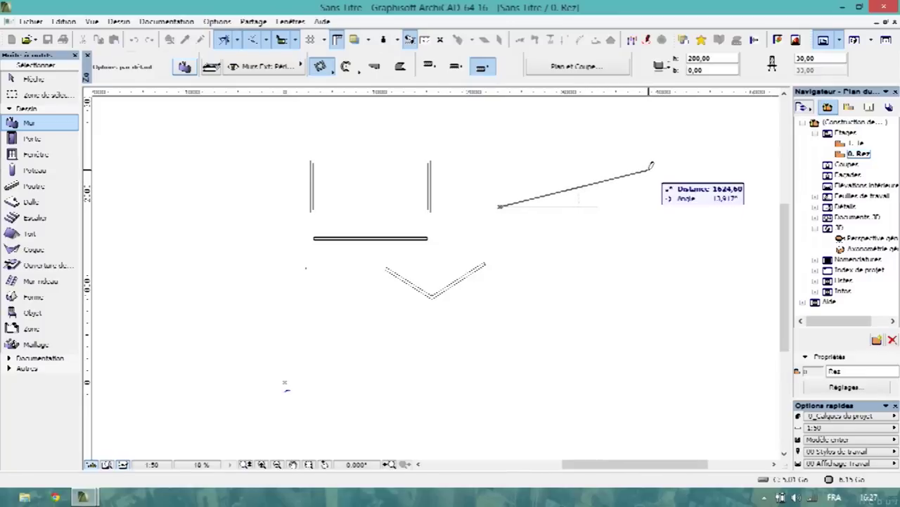
scroll(570, 192, "up", 3)
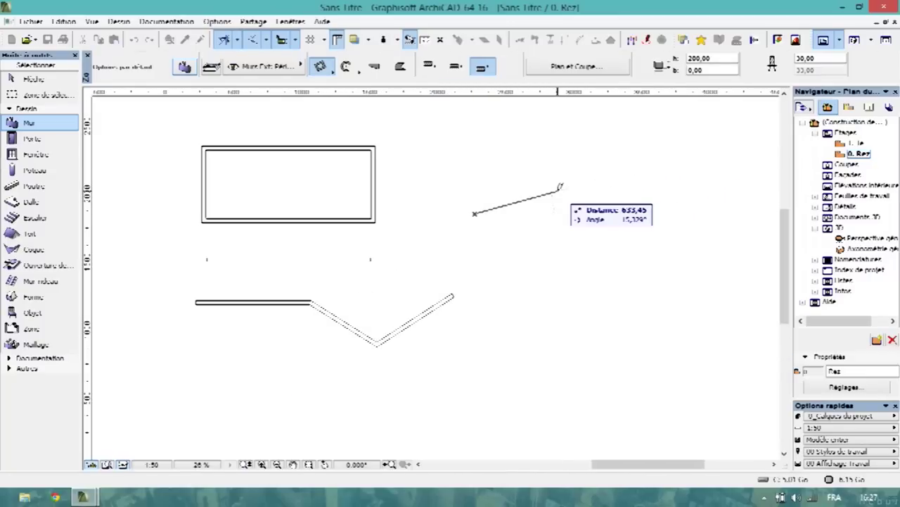
left_click(559, 188)
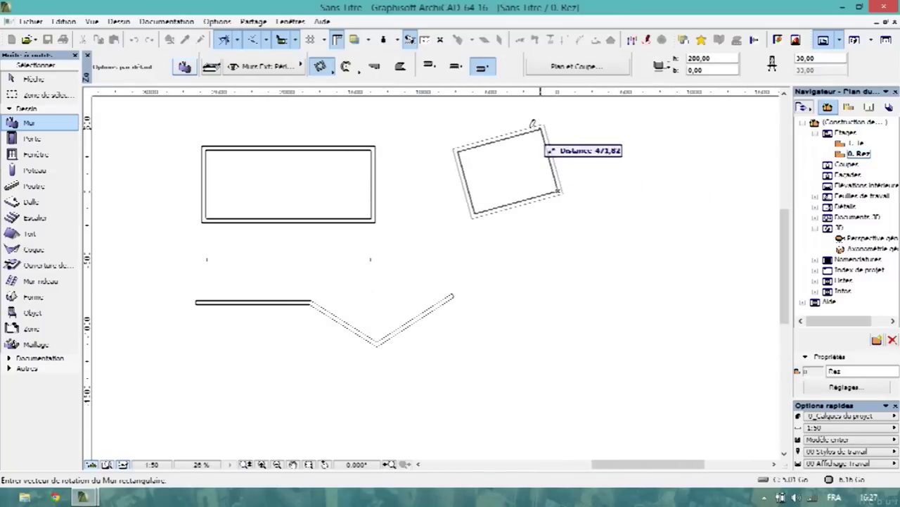
left_click(529, 124)
Step: Select all the trial walls on the Rez plan and delete them
scroll(572, 225, "down", 2)
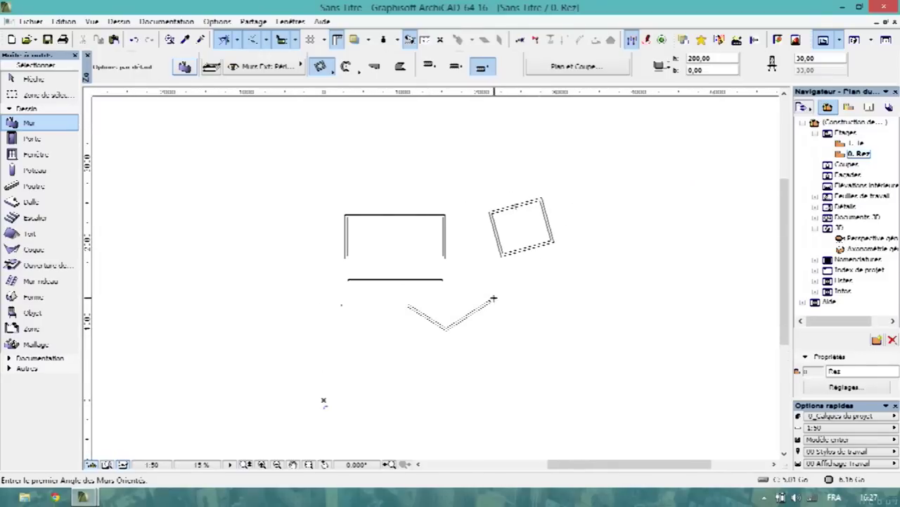
key("Escape")
mouse_move(602, 354)
left_mouse_down()
mouse_move(326, 213)
mouse_move(317, 185)
left_mouse_up()
key("Delete")
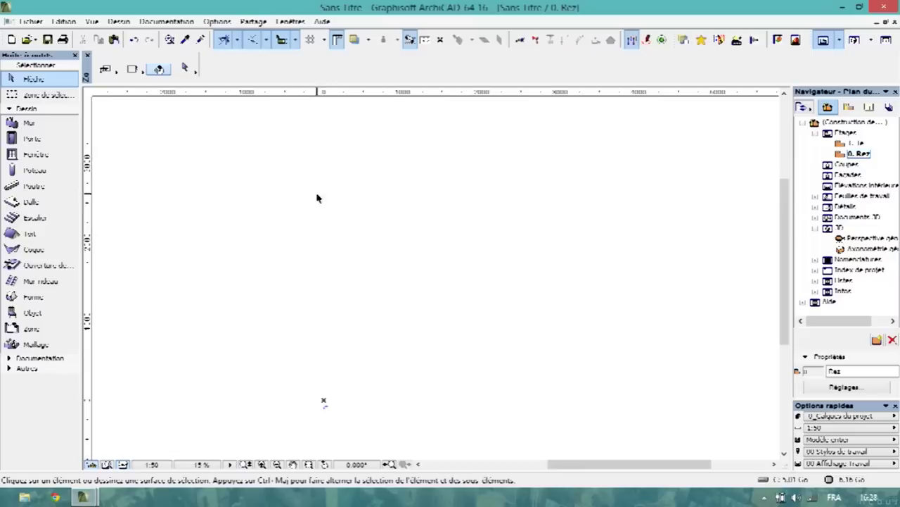
Step: Start a chain of walls with a 1000 cm horizontal segment followed by a 500 cm segment perpendicular to it, going downward
left_click(56, 124)
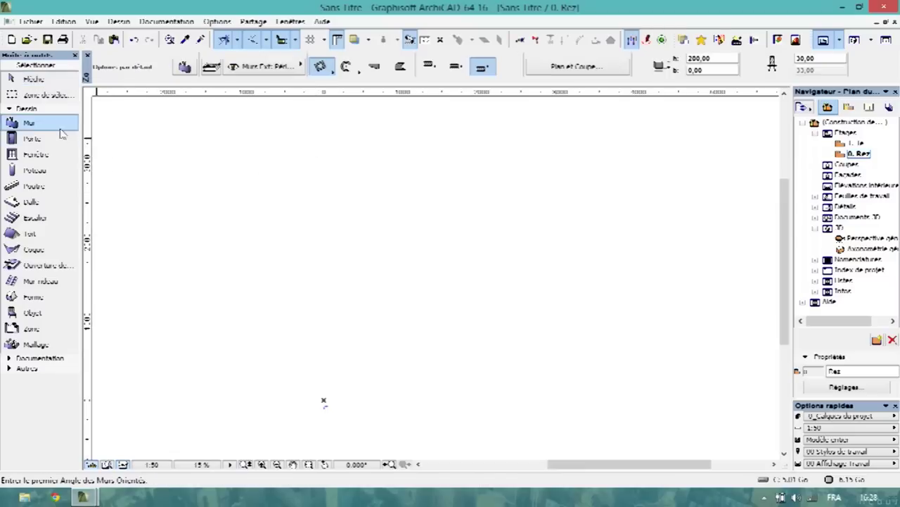
left_click(322, 70)
left_click(349, 67)
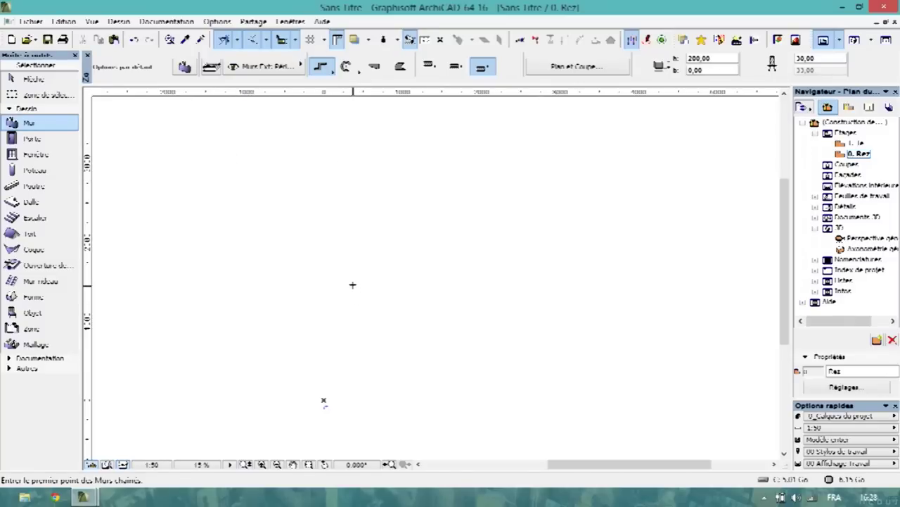
scroll(351, 285, "up", 2)
scroll(345, 278, "up", 3)
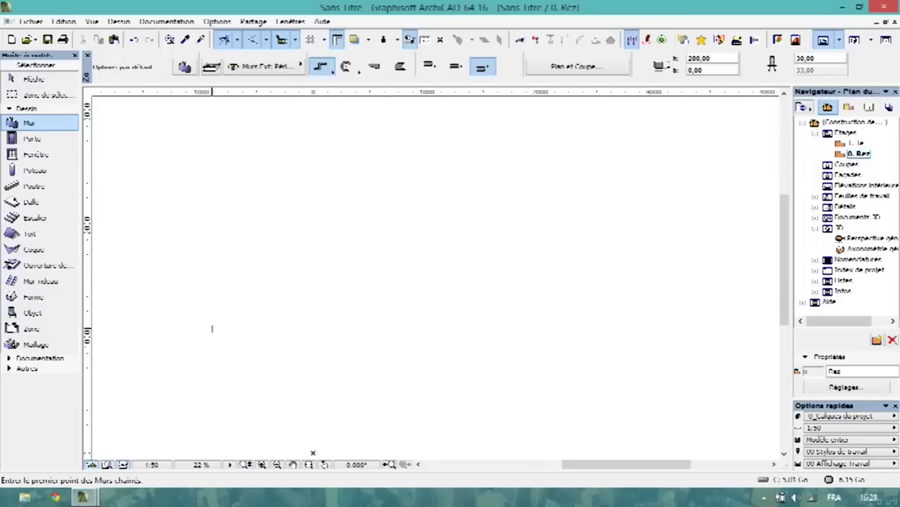
left_click(267, 213)
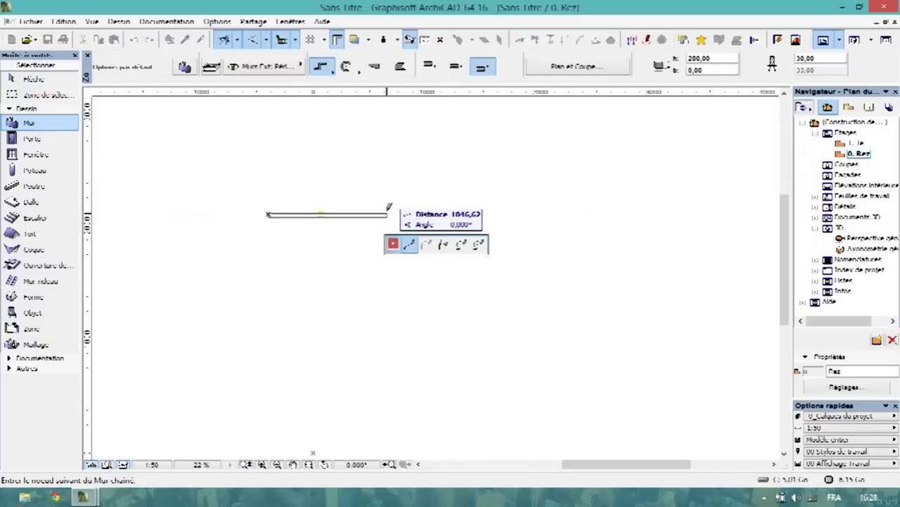
type("100")
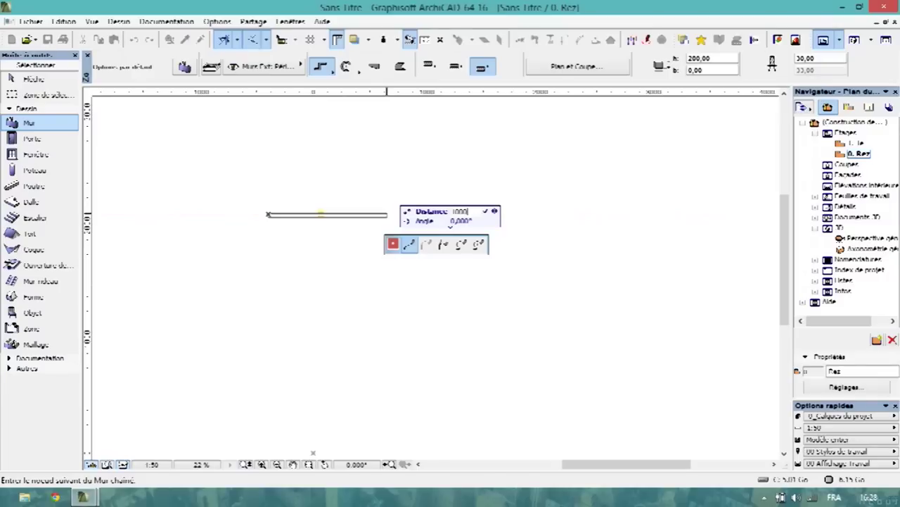
type("0")
key("Return")
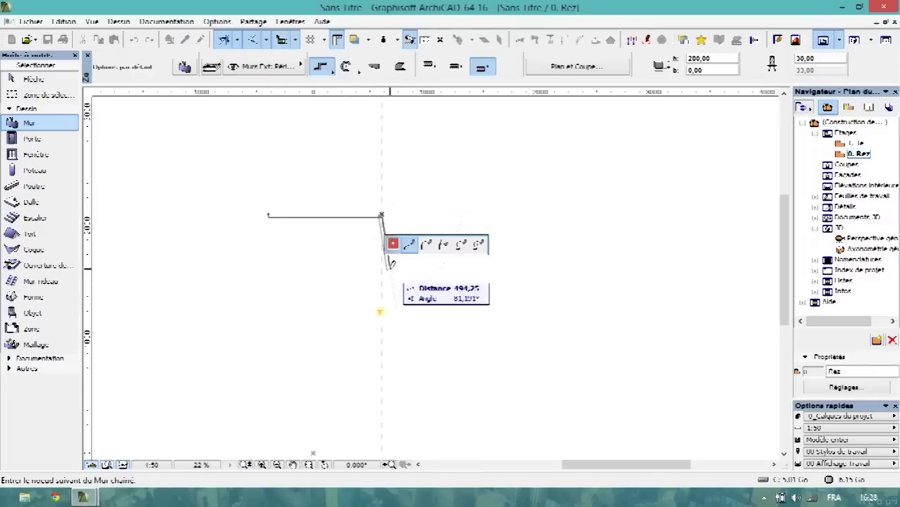
type("500")
key("Return")
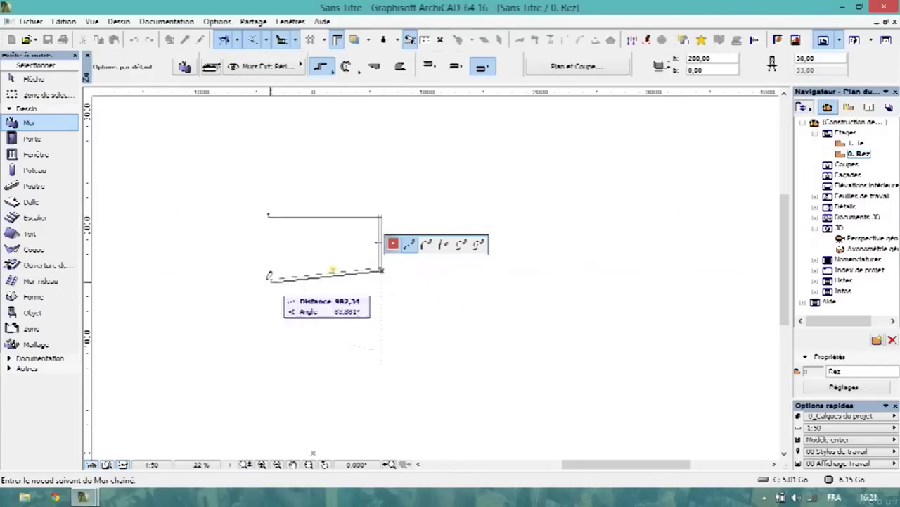
Step: Close the wall chain into a rectangle with a 1000 cm parallel wall and a 500 cm wall back to the starting point
left_click(269, 270)
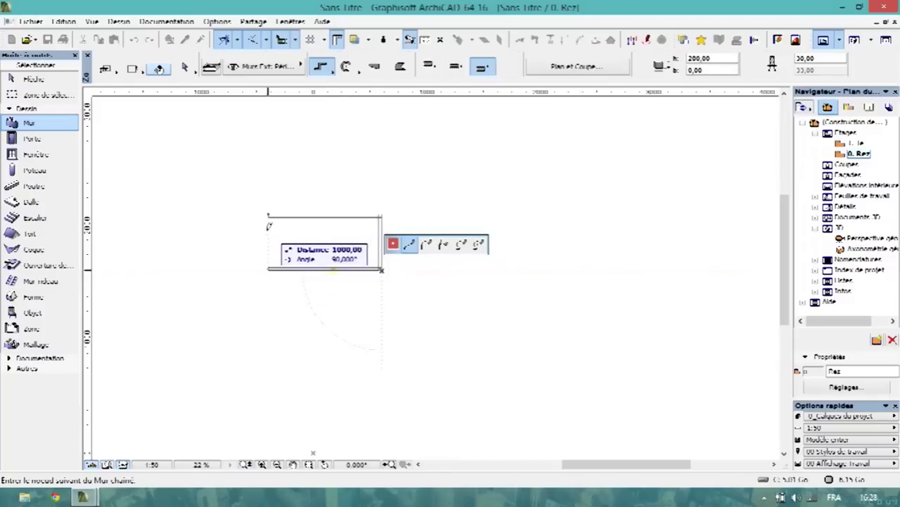
key("BackSpace")
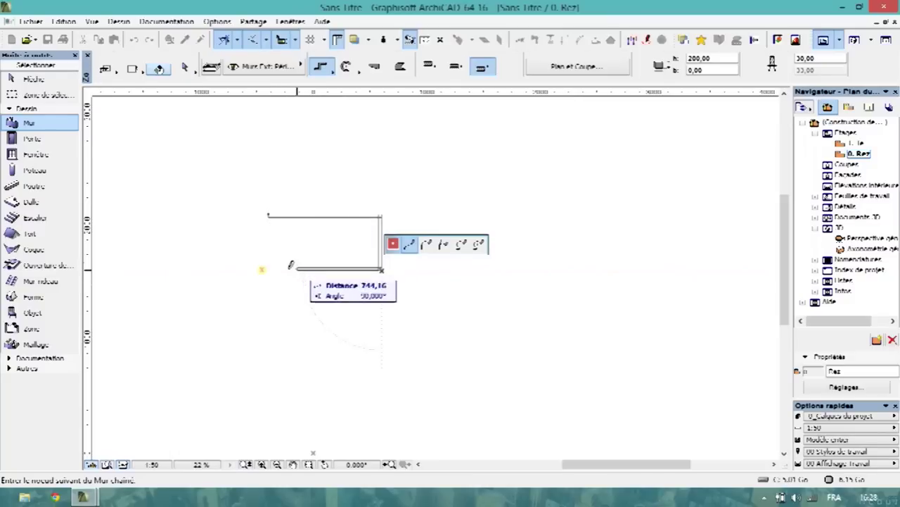
left_click(267, 269)
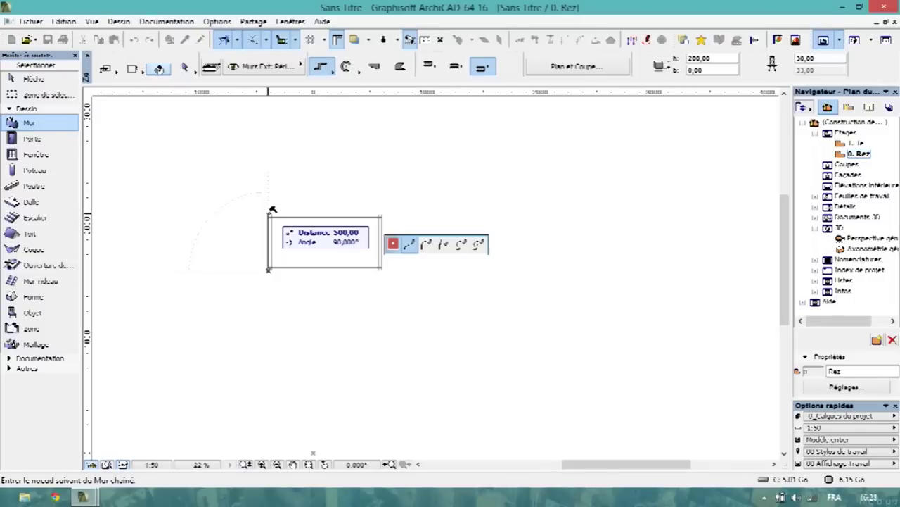
left_click(272, 210)
left_click(271, 210)
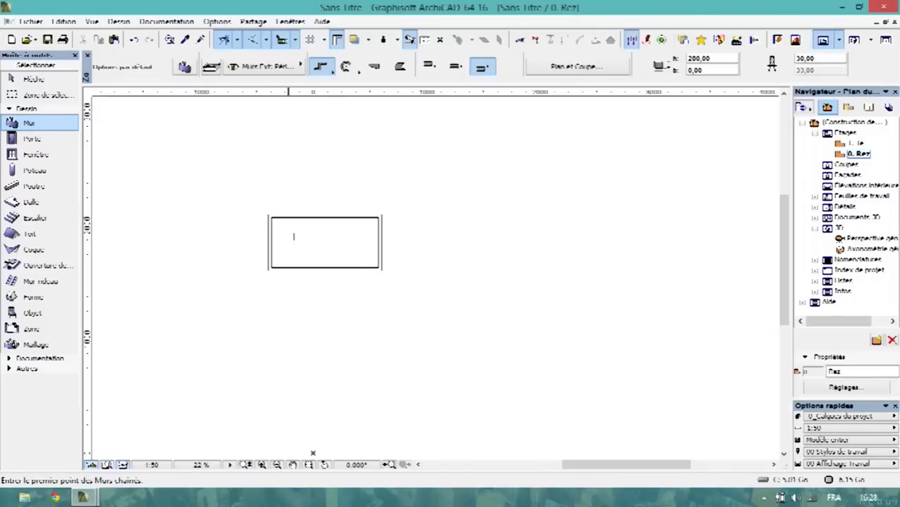
scroll(326, 254, "up", 2)
key("Escape")
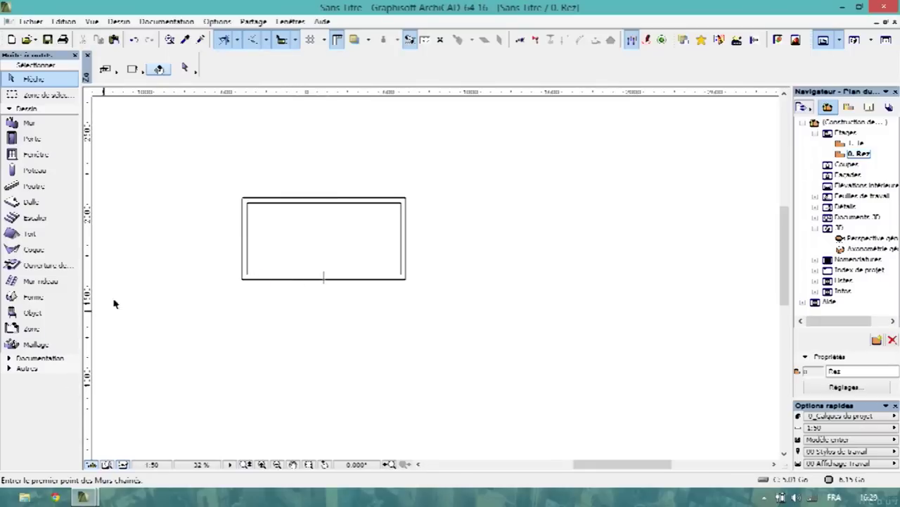
Step: Measure the outer length of the enclosure's lower wall from corner to corner
left_click(427, 42)
scroll(243, 277, "up", 2)
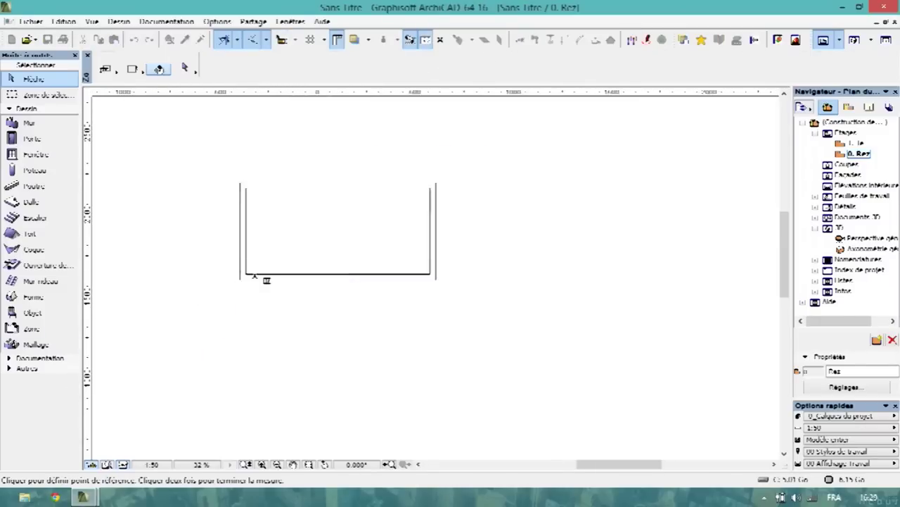
left_click(238, 279)
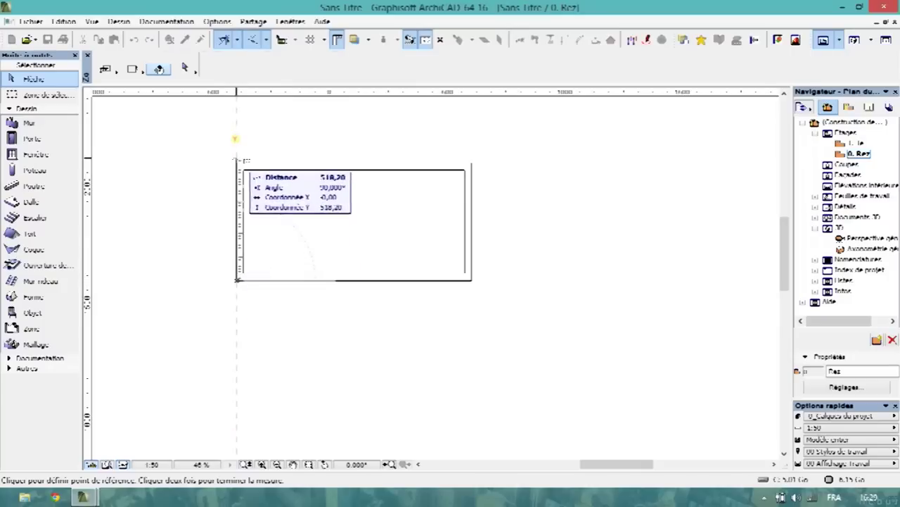
left_click(469, 277)
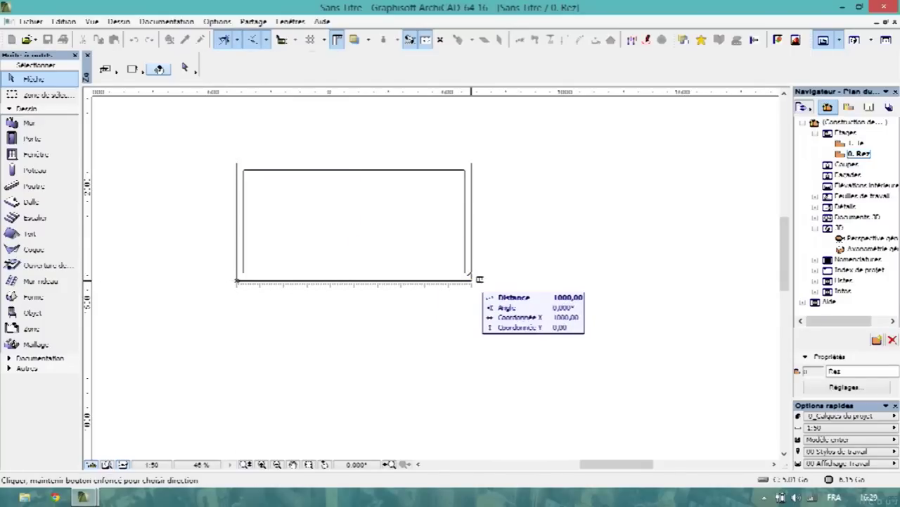
key("Escape")
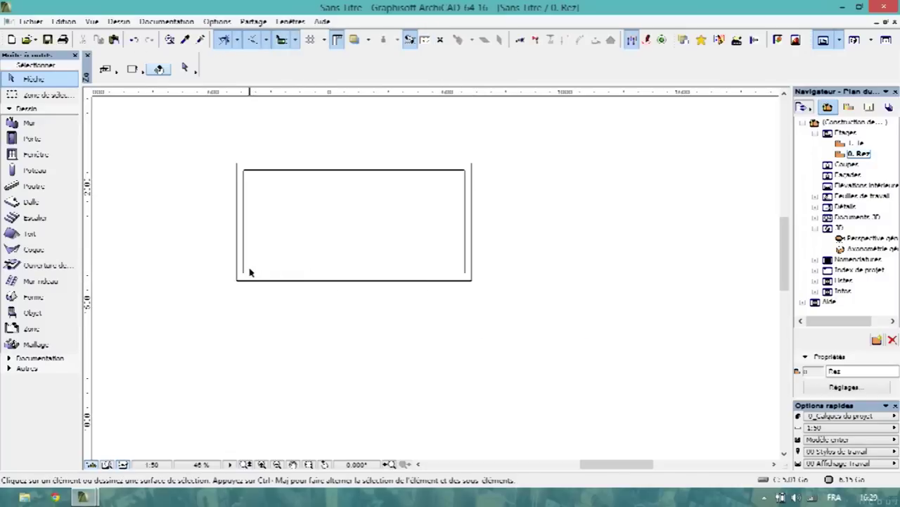
Step: Measure the inner length of the enclosure's left wall between its inside corners
left_click(424, 39)
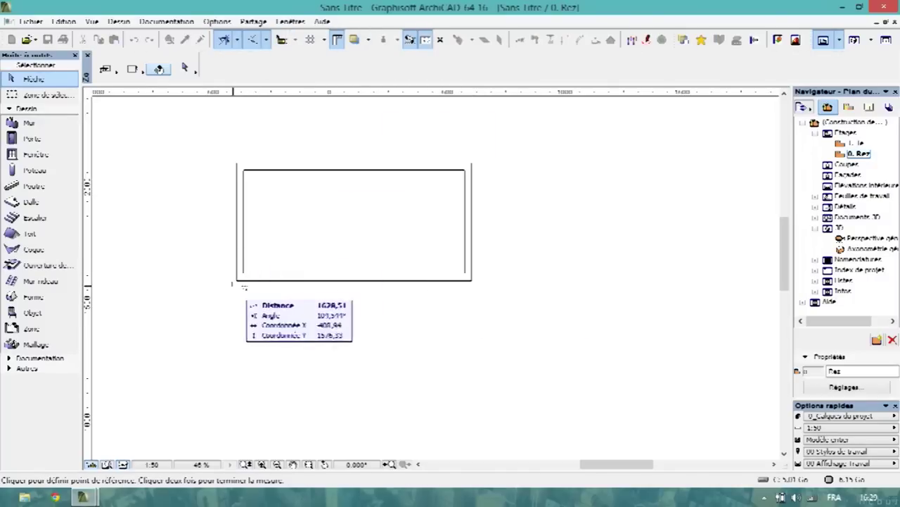
left_click(243, 273)
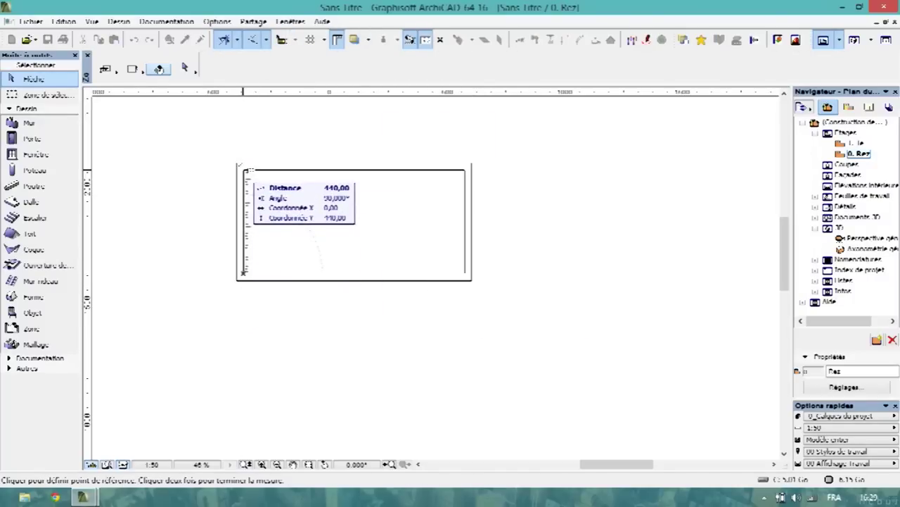
left_click(246, 170)
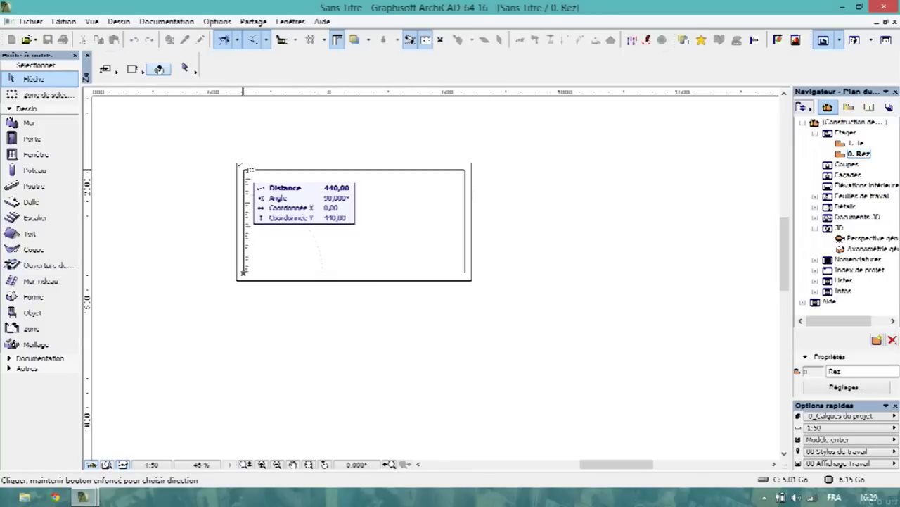
key("Escape")
scroll(266, 275, "down", 3)
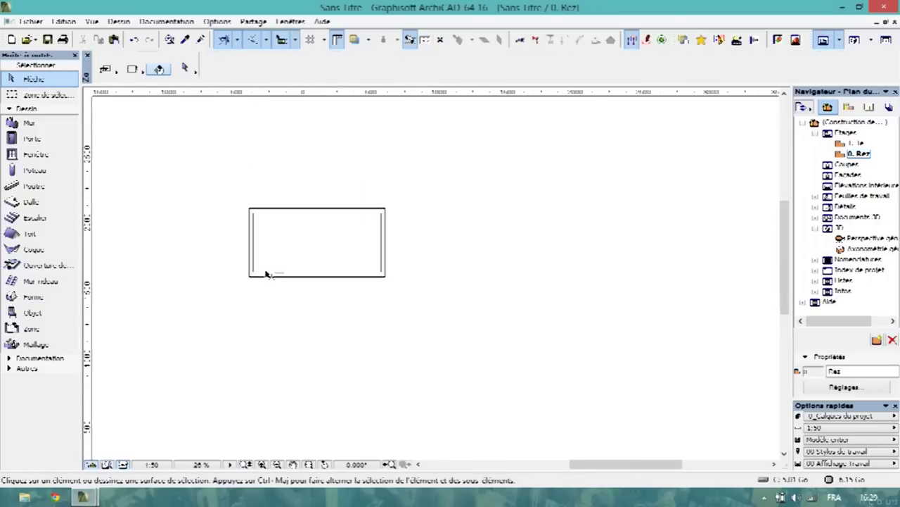
scroll(266, 274, "up", 1)
middle_click_drag(266, 274, 270, 223)
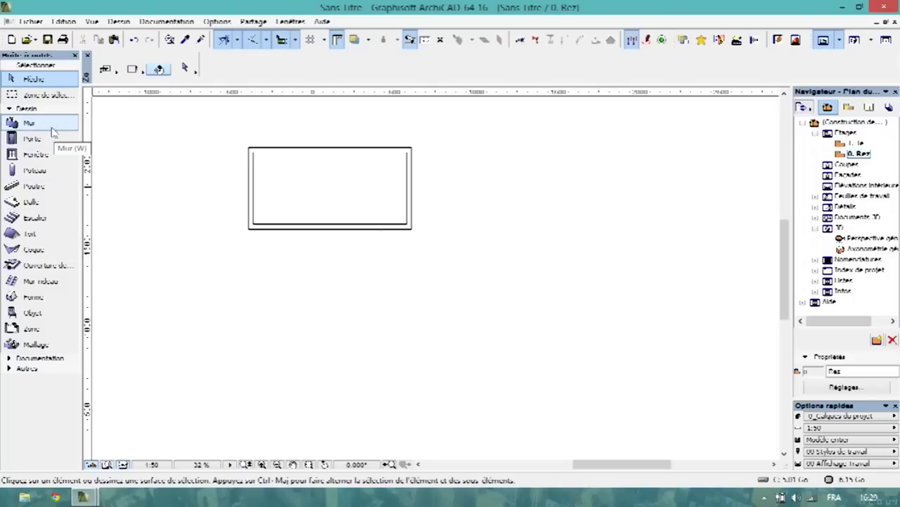
Step: Set the default wall construction method to Gauche, so the reference line lies on the wall's left side
left_click(29, 123)
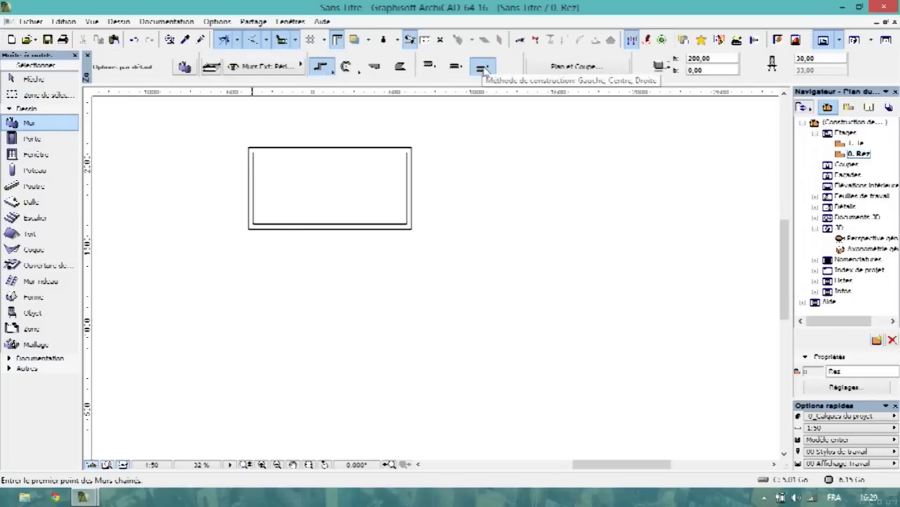
left_click(430, 70)
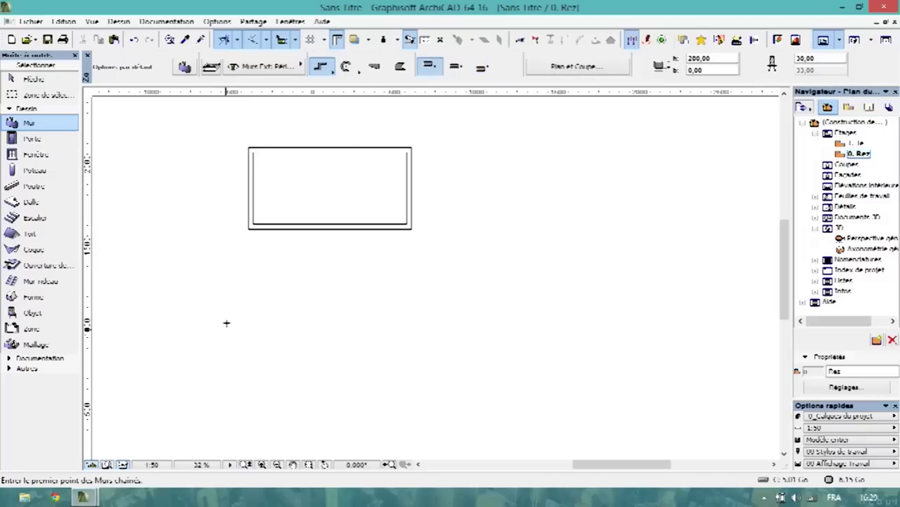
left_click(247, 269)
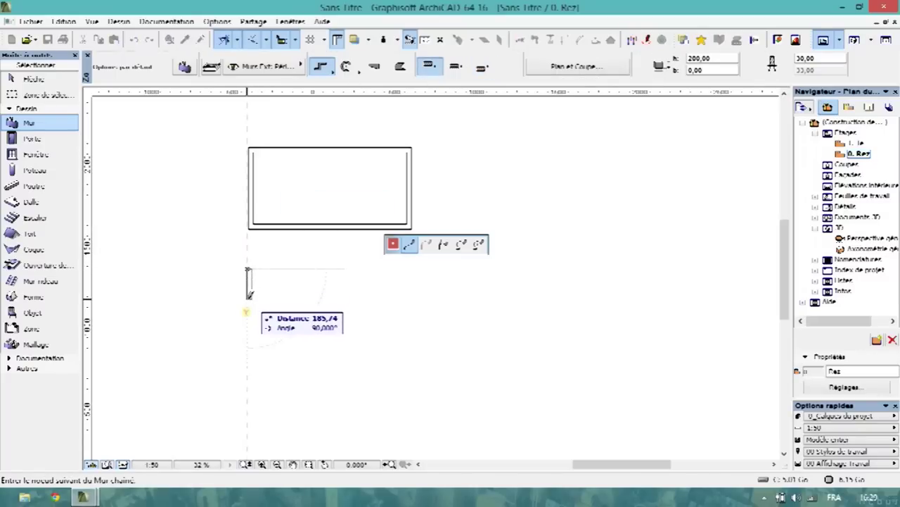
key("Escape")
Step: Draw a guide polyline straight down from the enclosure's outer lower-left corner
left_click(248, 228)
left_click(247, 310)
key("Escape")
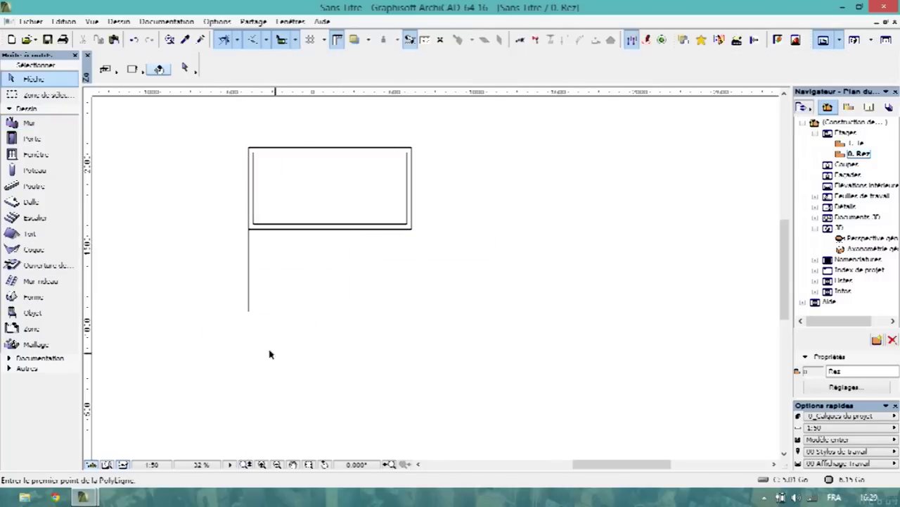
Step: Start a wall chain at the guide's lower end with a 500 cm segment downward and a 1000 cm segment to the right
left_click(62, 124)
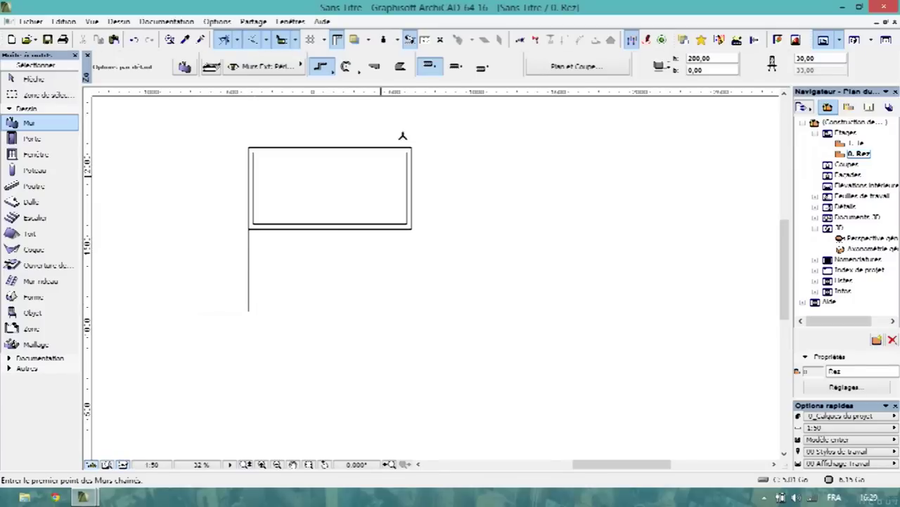
left_click(249, 309)
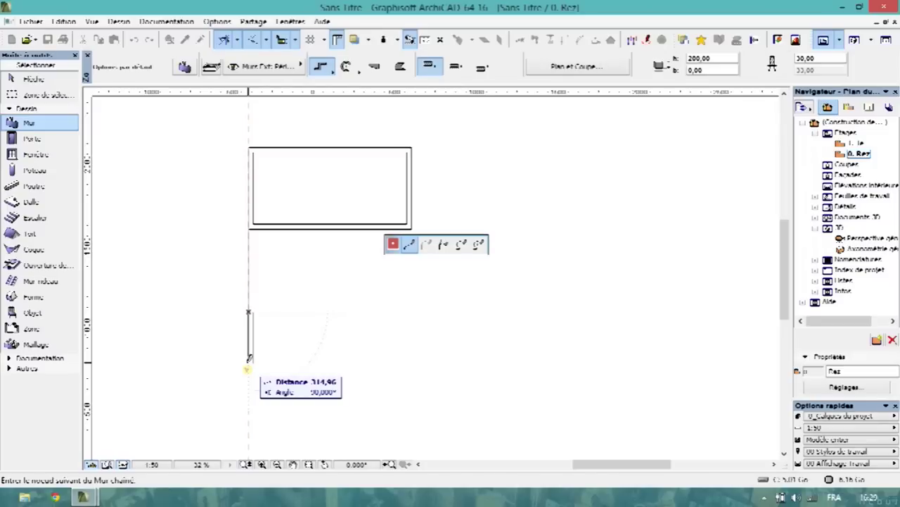
type("500")
key("Return")
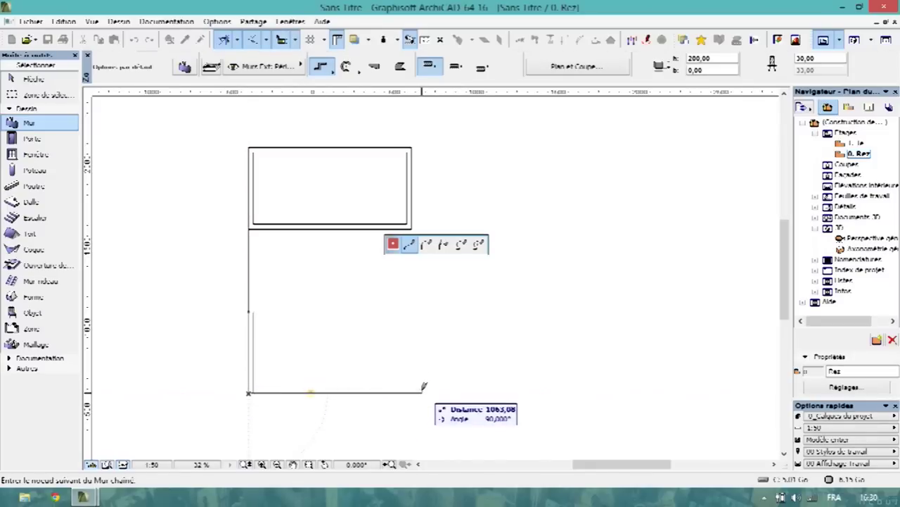
type("1000")
key("Return")
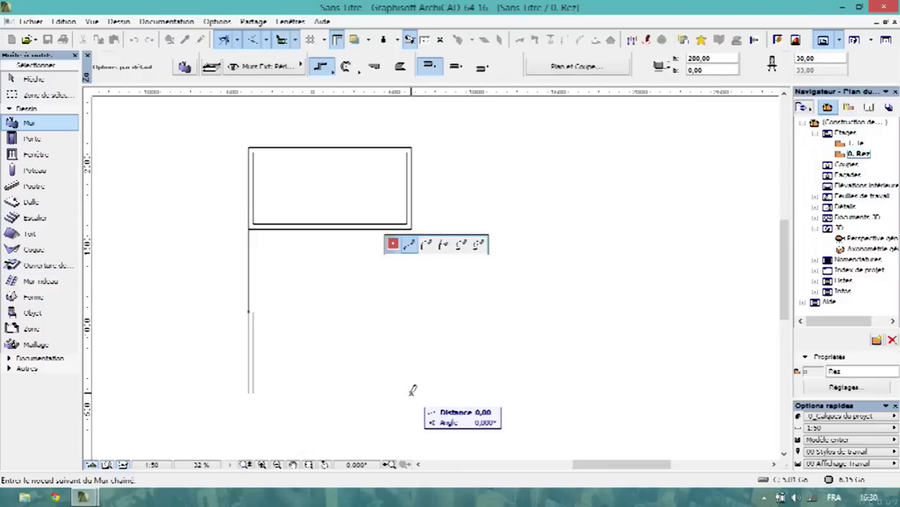
Step: Close the second enclosure with a wall up to the starting level and a wall back to the starting point
left_click(412, 312)
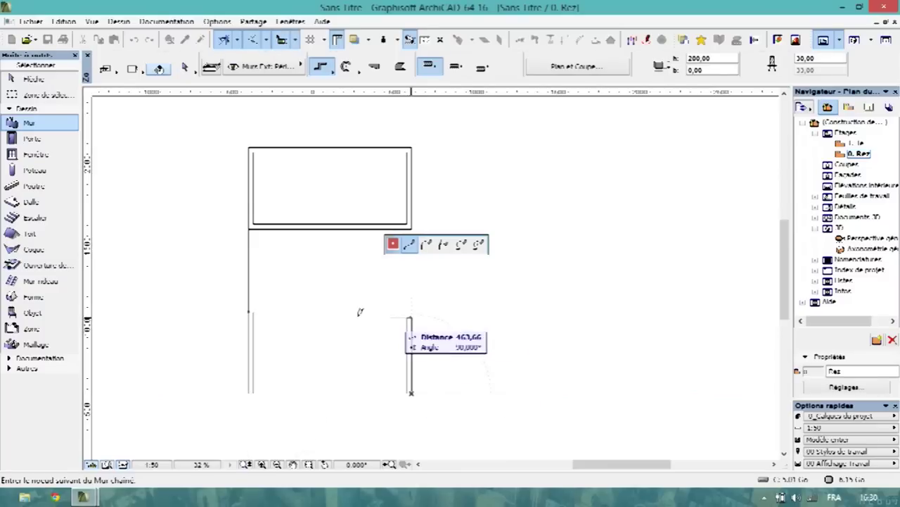
left_click(250, 311)
key("Escape")
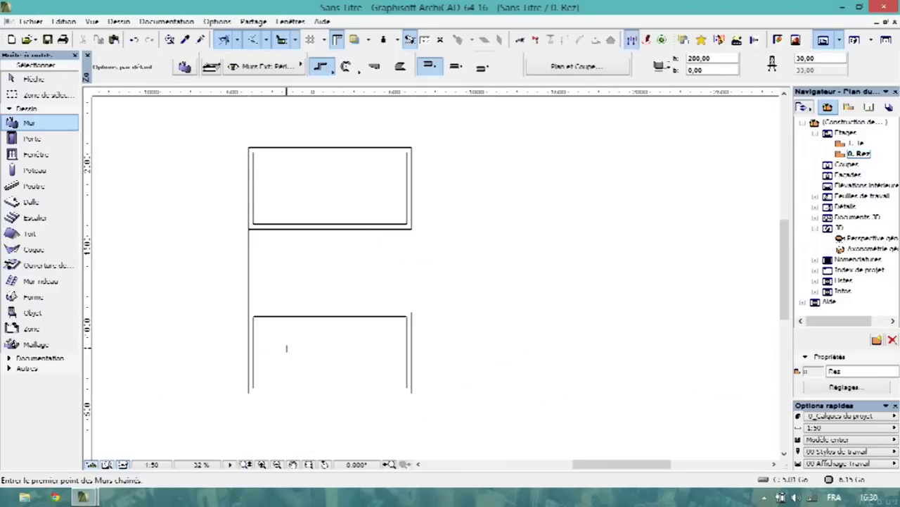
Step: Draw a guide polyline from the upper enclosure's lower-right corner down to the second enclosure's upper-right corner, with a short diagonal end segment
key("Escape")
key("p")
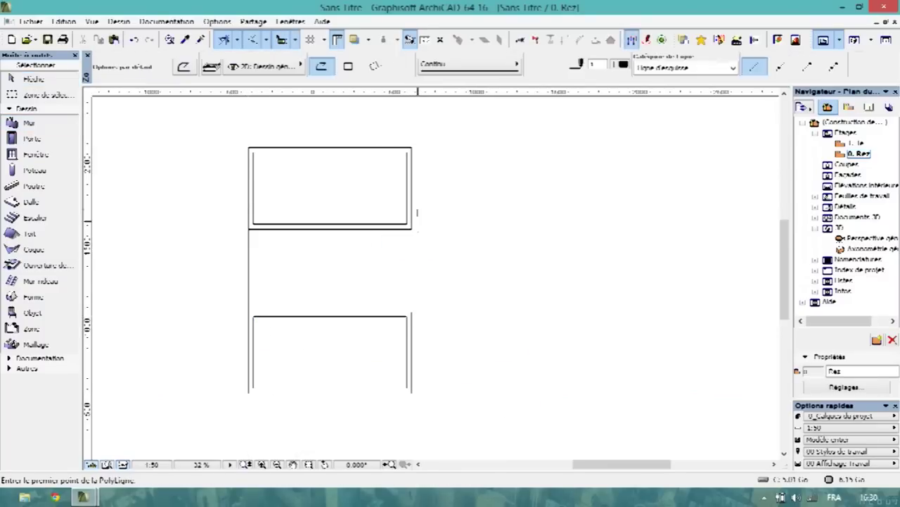
left_click(412, 228)
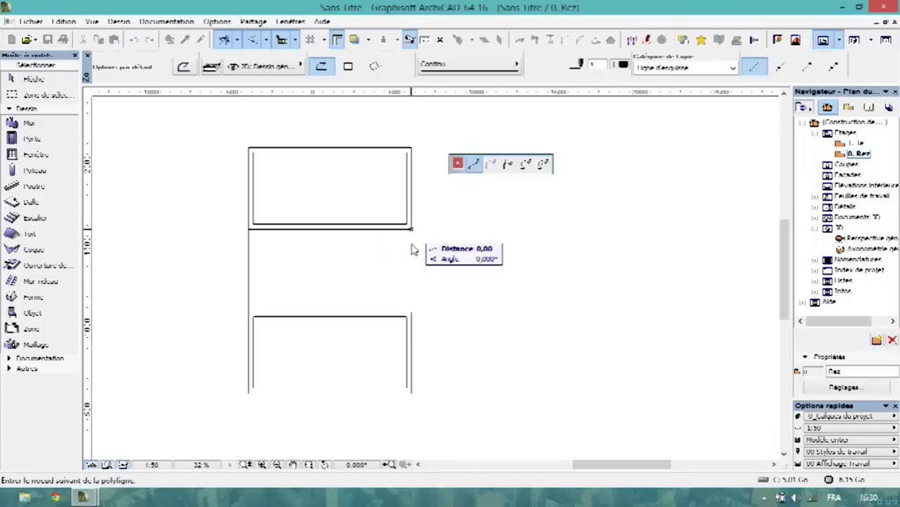
left_click(413, 313)
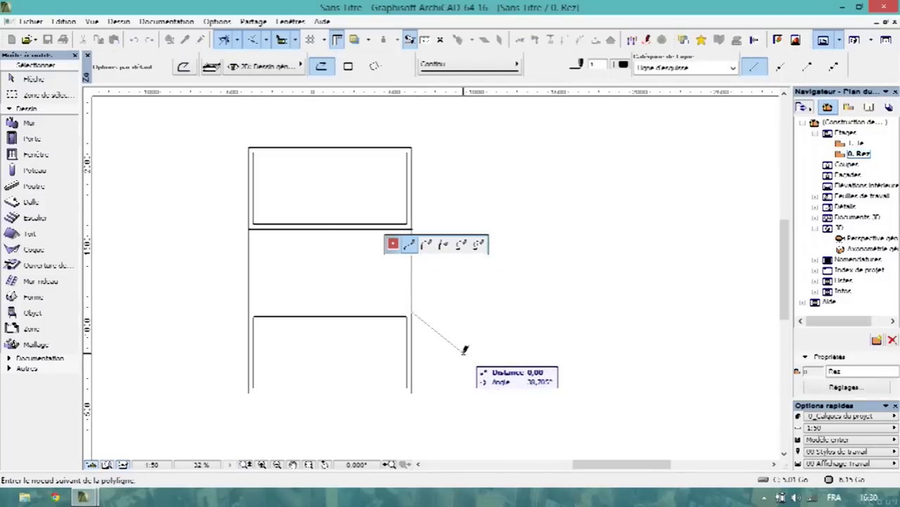
double_click(464, 351)
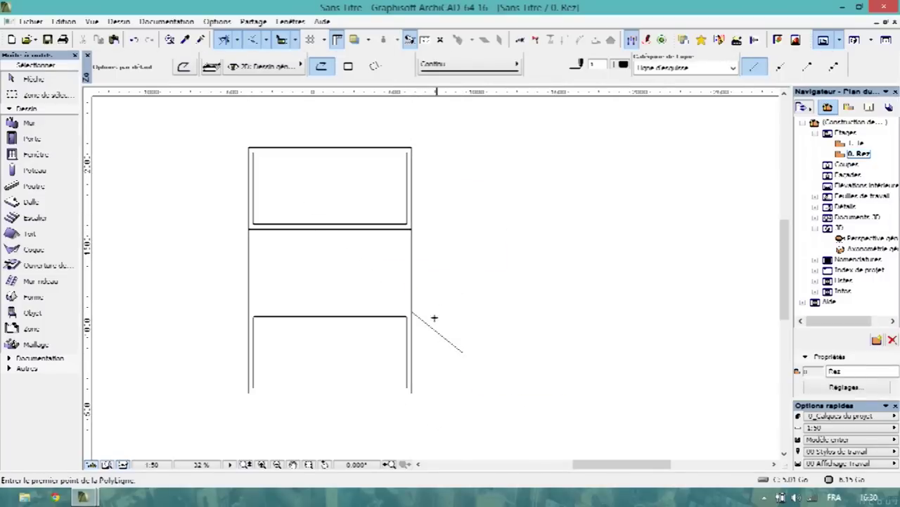
Step: Show the Polyligne tool among the Documentation tools and inspect the left guide polyline
left_click(9, 360)
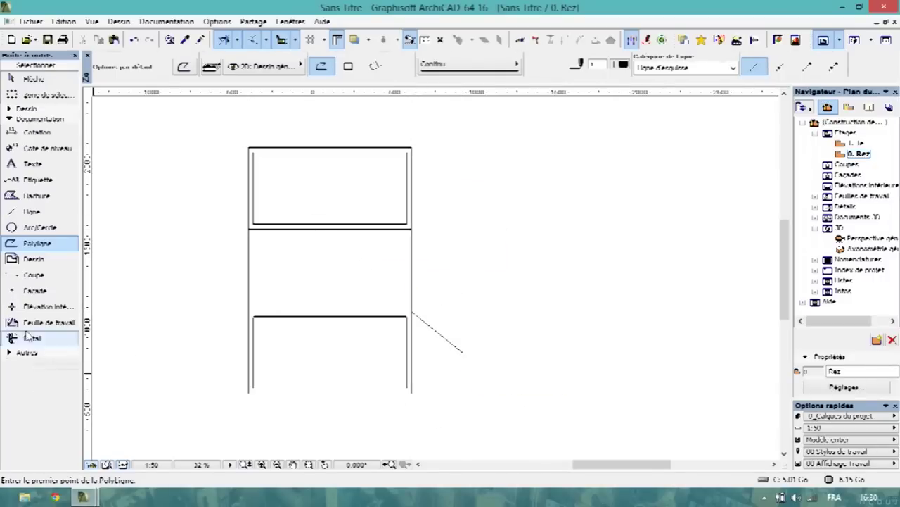
left_click(27, 217)
left_click(37, 245)
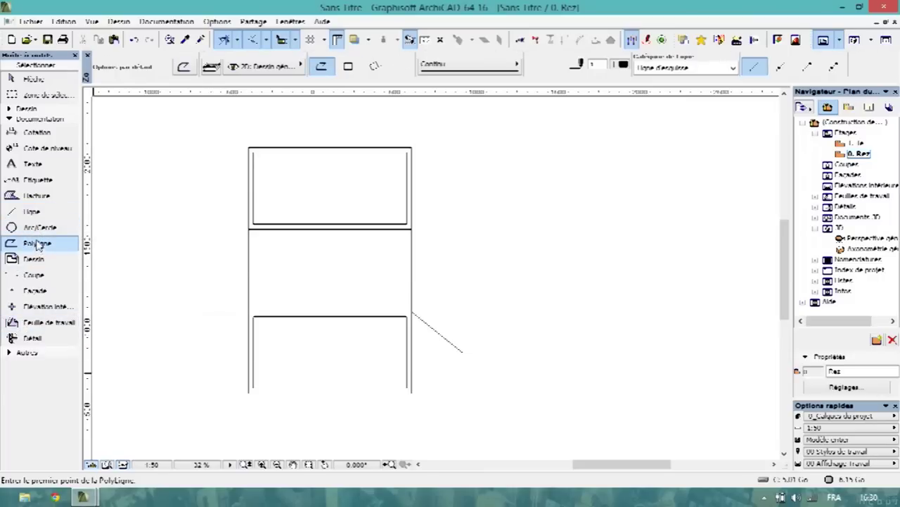
key("Escape")
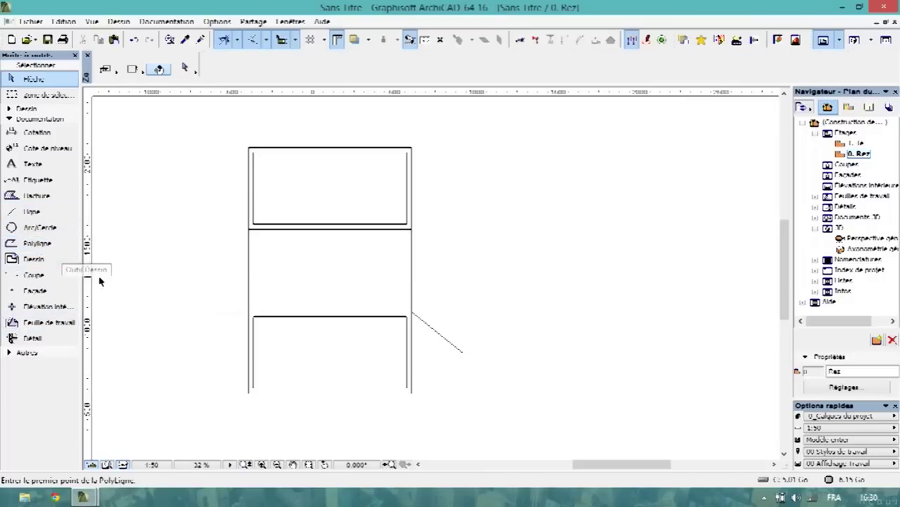
left_click(249, 281)
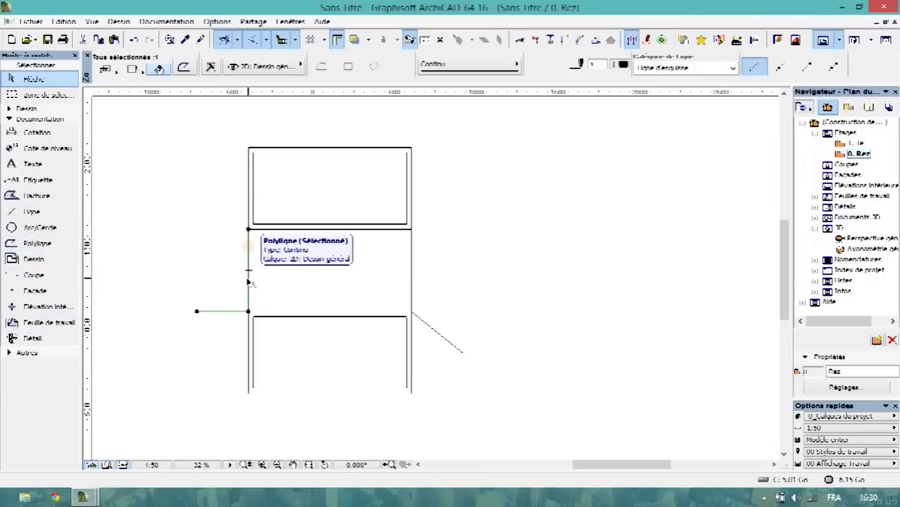
key("Escape")
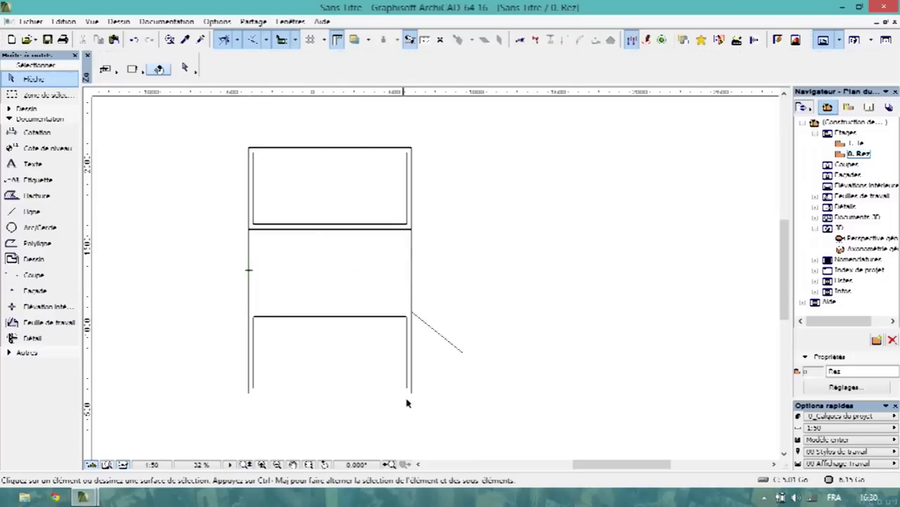
Step: Measure the outer length of the second enclosure's upper wall from corner to corner
left_click_drag(425, 403, 268, 370)
left_click(410, 39)
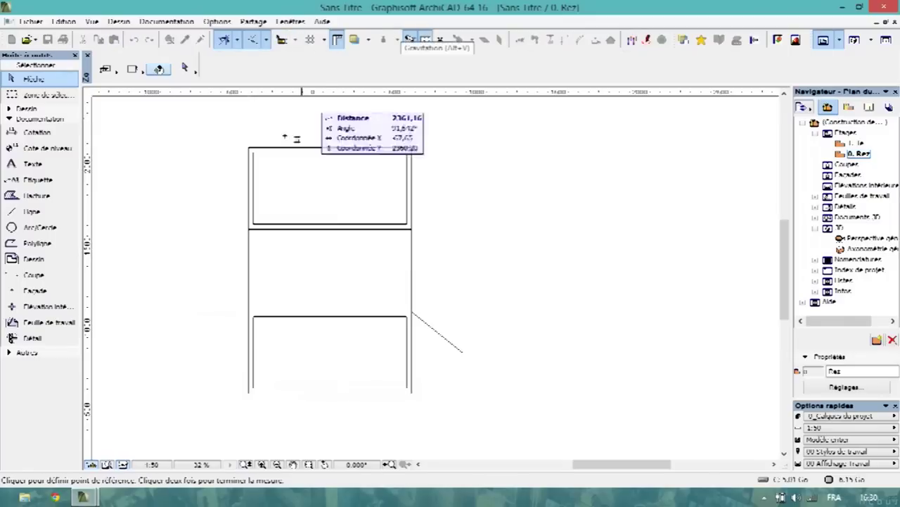
left_click(247, 312)
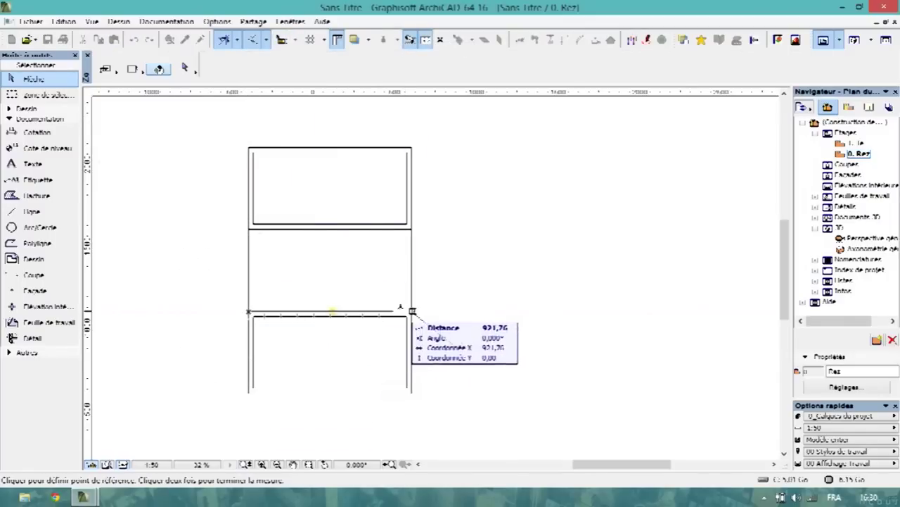
double_click(412, 315)
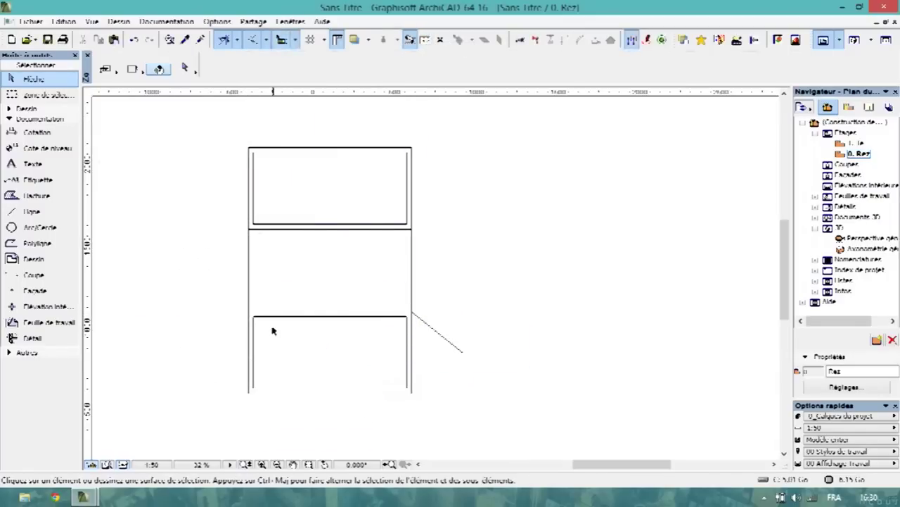
Step: Select the four walls of the second enclosure and switch their construction method to Droite, placing their thickness outside the reference line
left_click(313, 320)
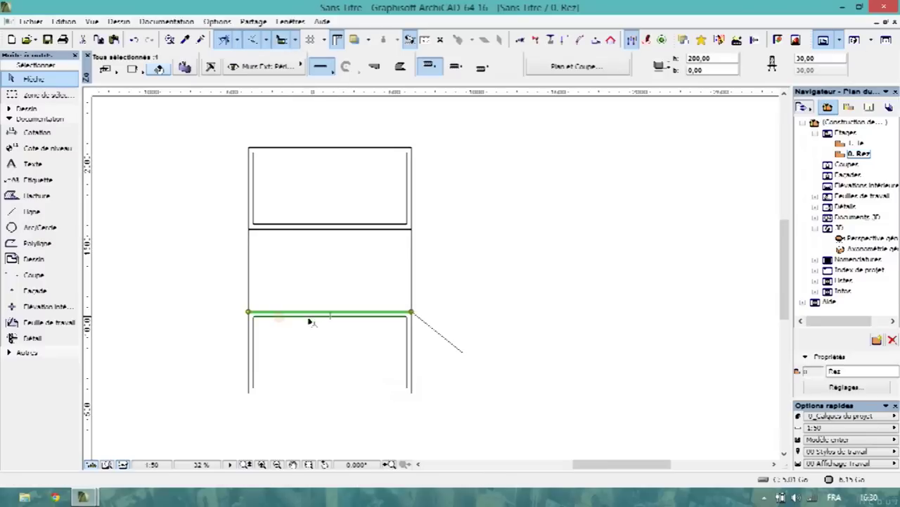
left_click(252, 346, "shift")
left_click(301, 392, "shift")
left_click(409, 379, "shift")
left_click(411, 379, "shift")
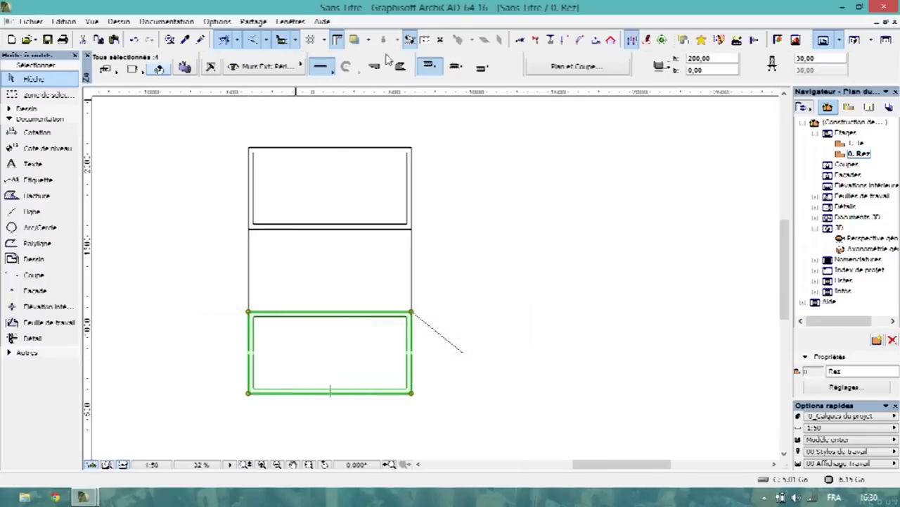
left_click(482, 67)
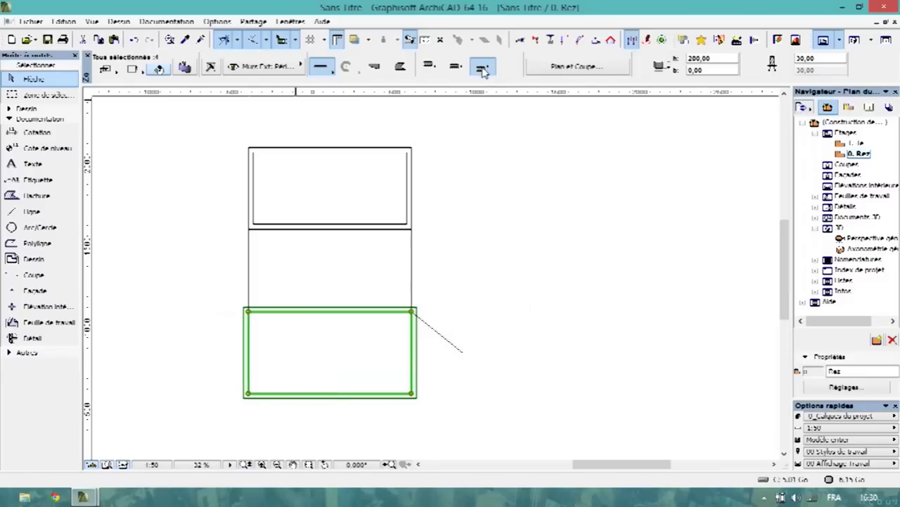
left_click(429, 66)
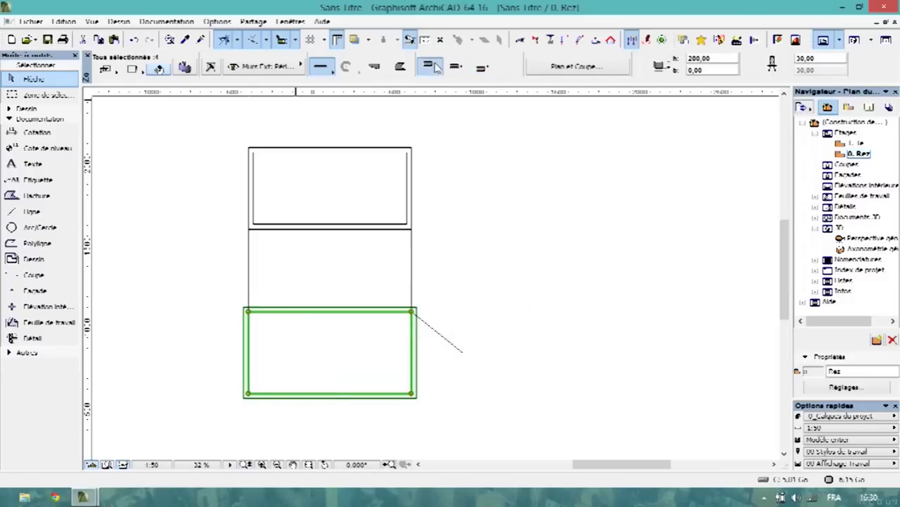
left_click(482, 67)
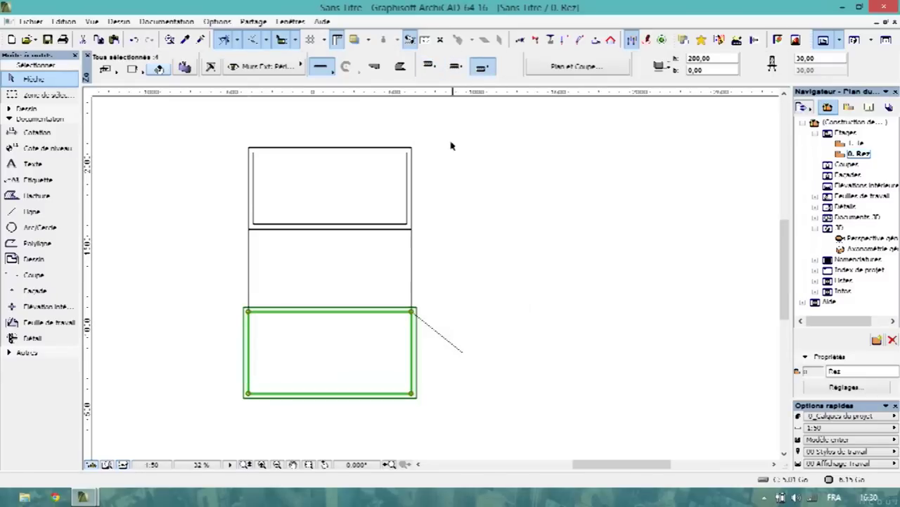
Step: Measure the second enclosure's inner left side and inner width from its inside upper-left corner
left_click(422, 175)
key("p")
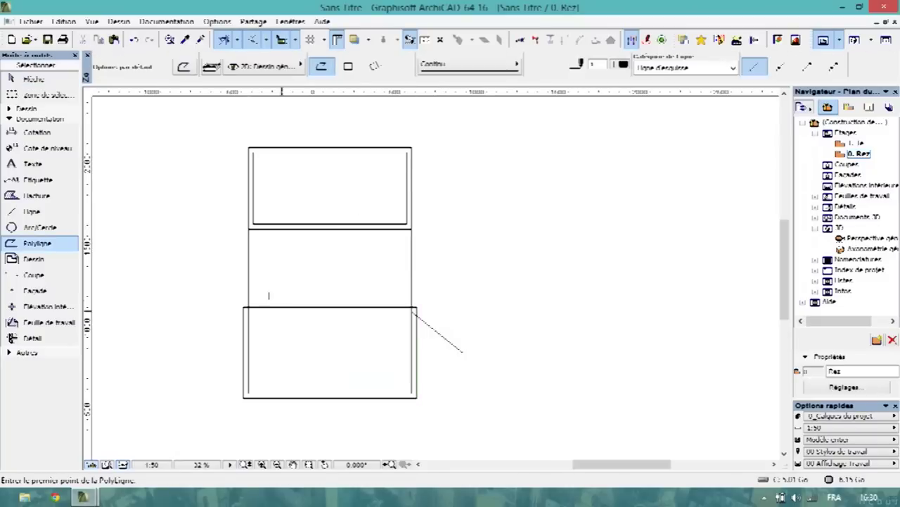
left_click(374, 31)
left_click(425, 39)
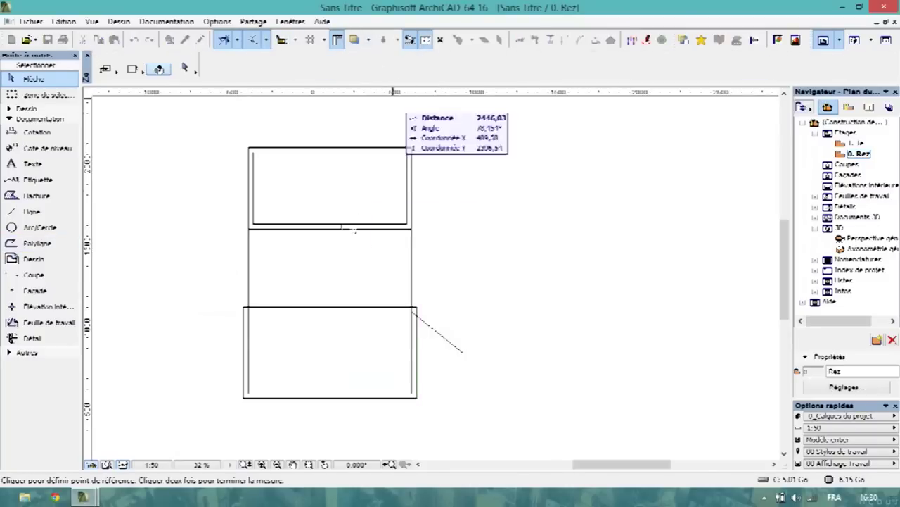
left_click(247, 311)
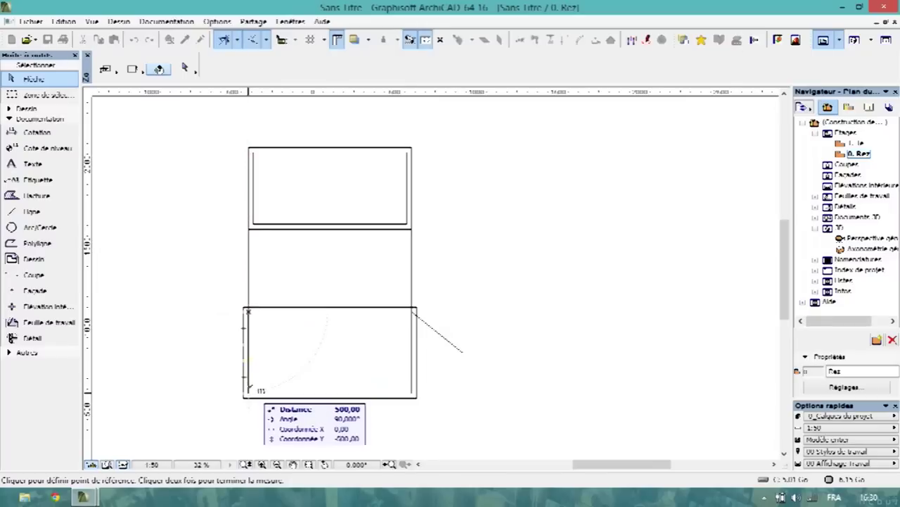
double_click(418, 310)
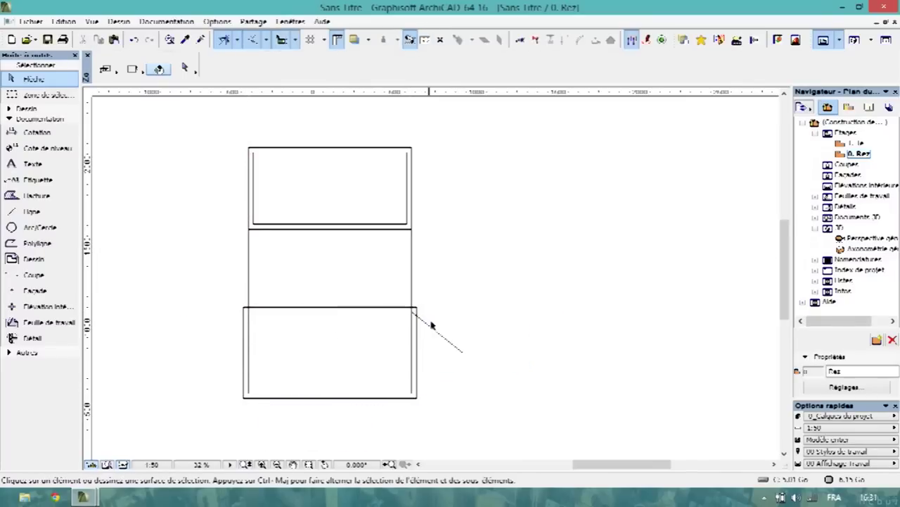
Step: Delete both guide polylines and all walls of the second enclosure
left_click(436, 331)
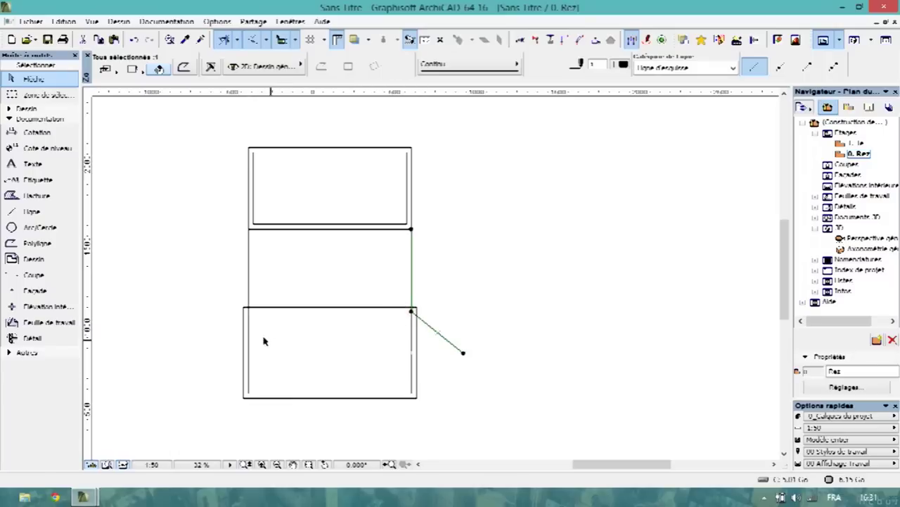
key("Delete")
left_click(237, 313)
key("Delete")
left_click_drag(440, 408, 189, 294)
key("Delete")
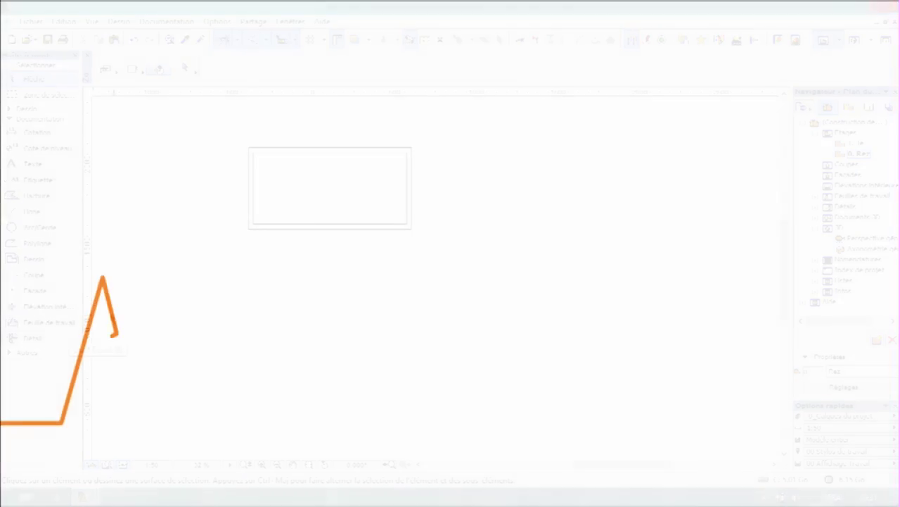